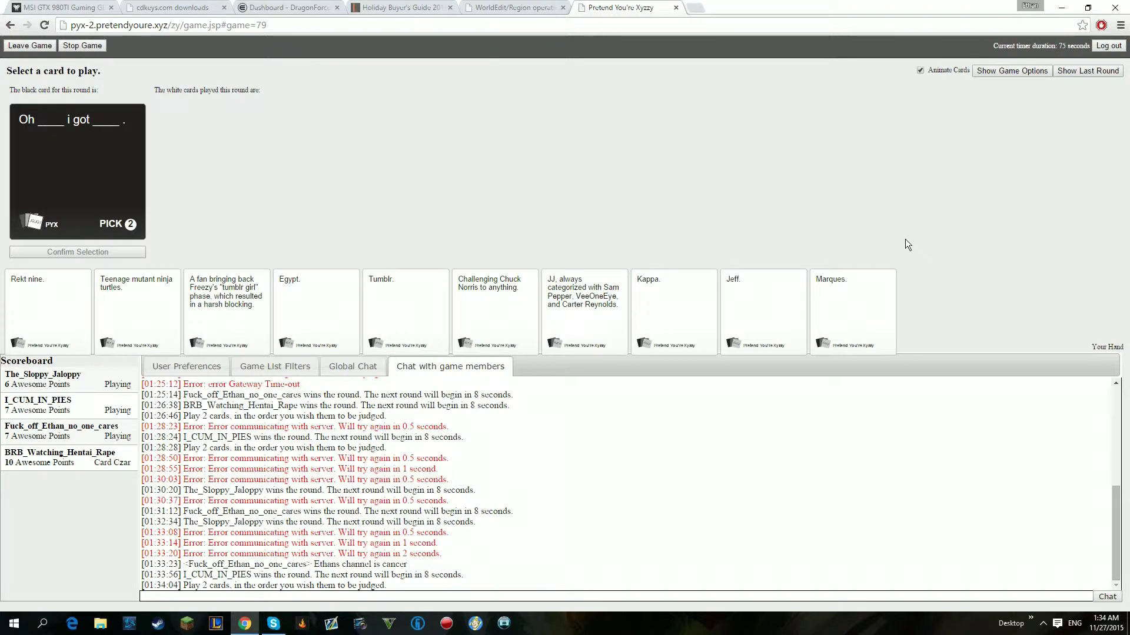
- Play Kappa as the first white card and Marques as the second, confirming each
left_click(764, 301)
left_click(674, 308)
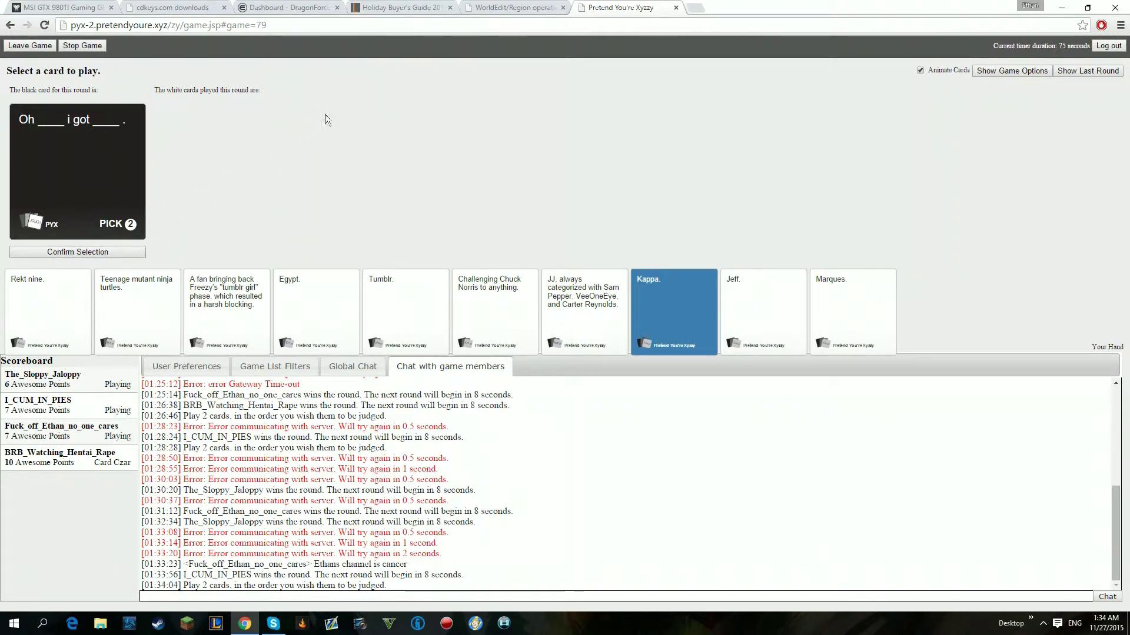
left_click_drag(190, 277, 256, 304)
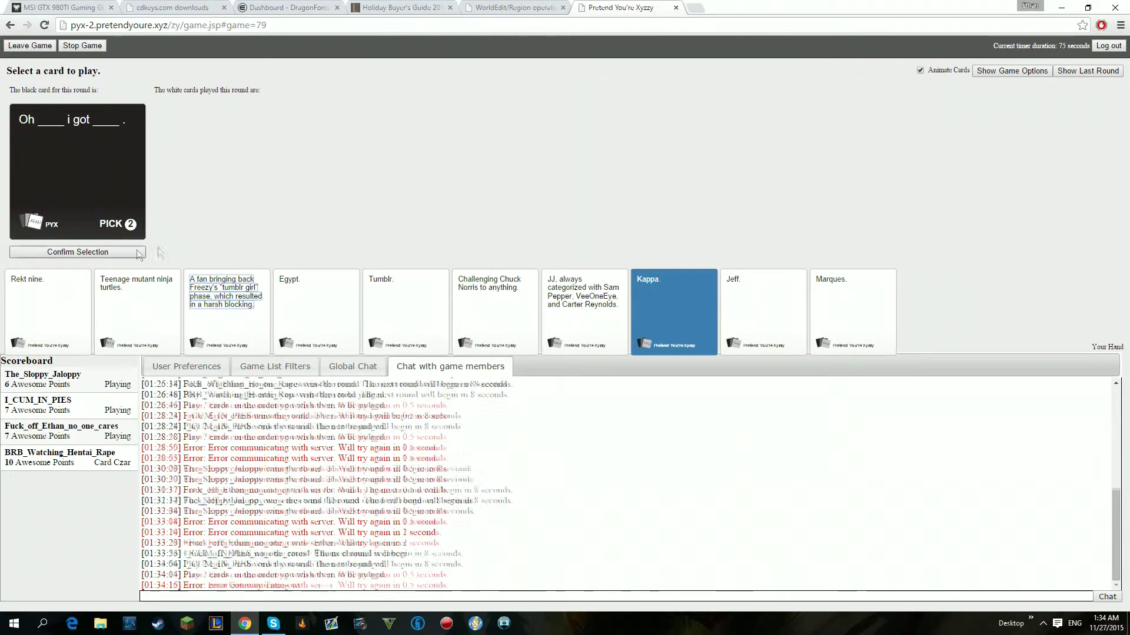
left_click_drag(551, 283, 664, 366)
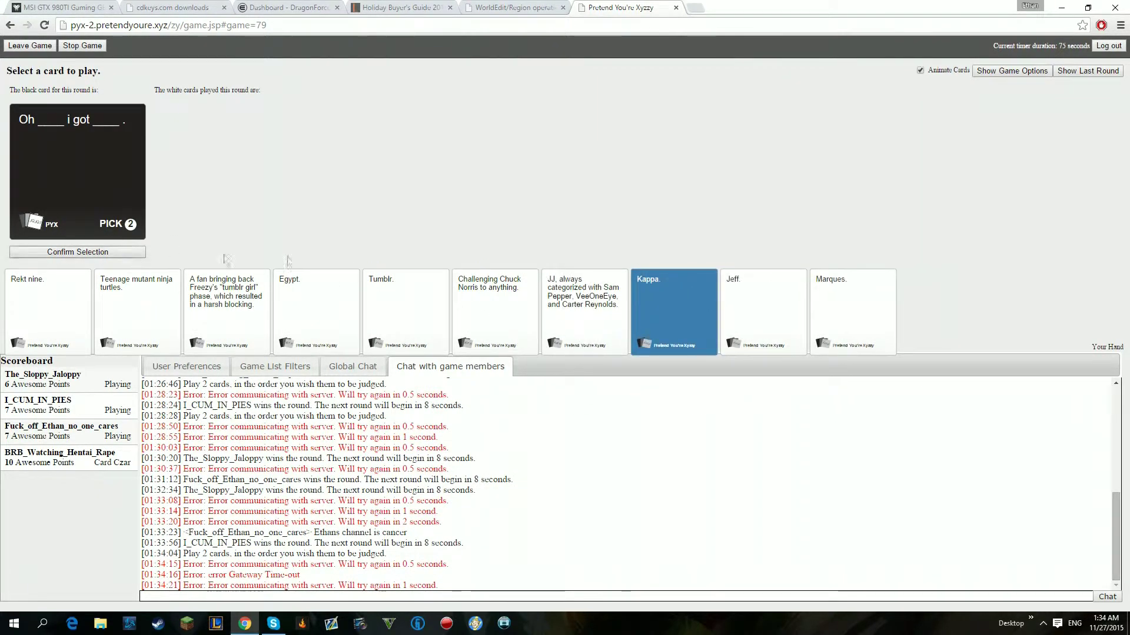
left_click(133, 252)
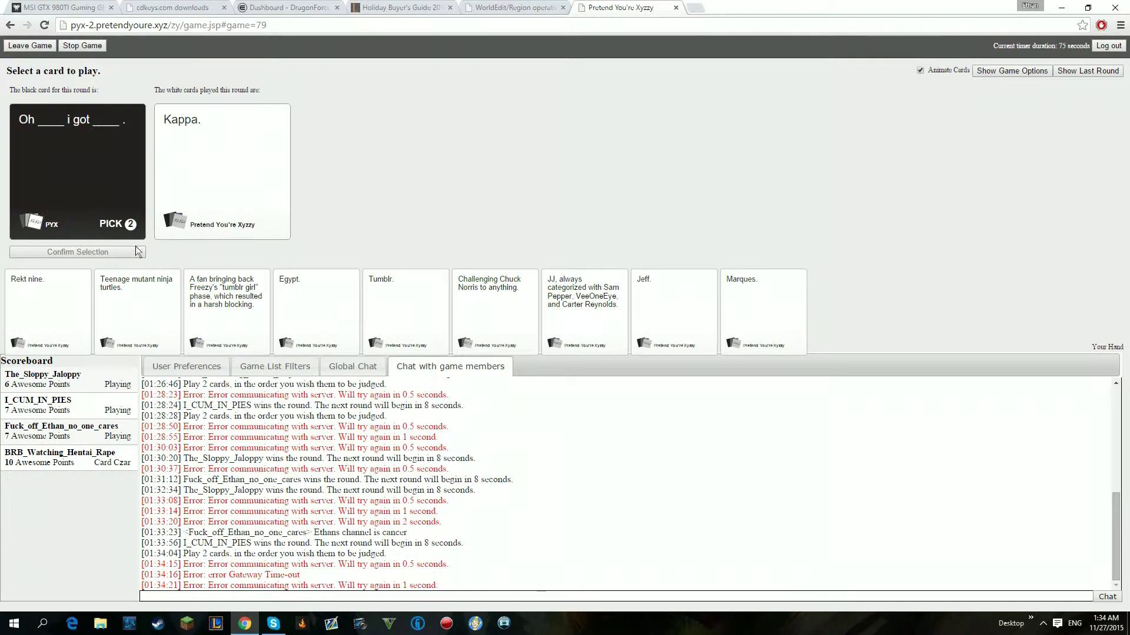
left_click(789, 309)
left_click(78, 251)
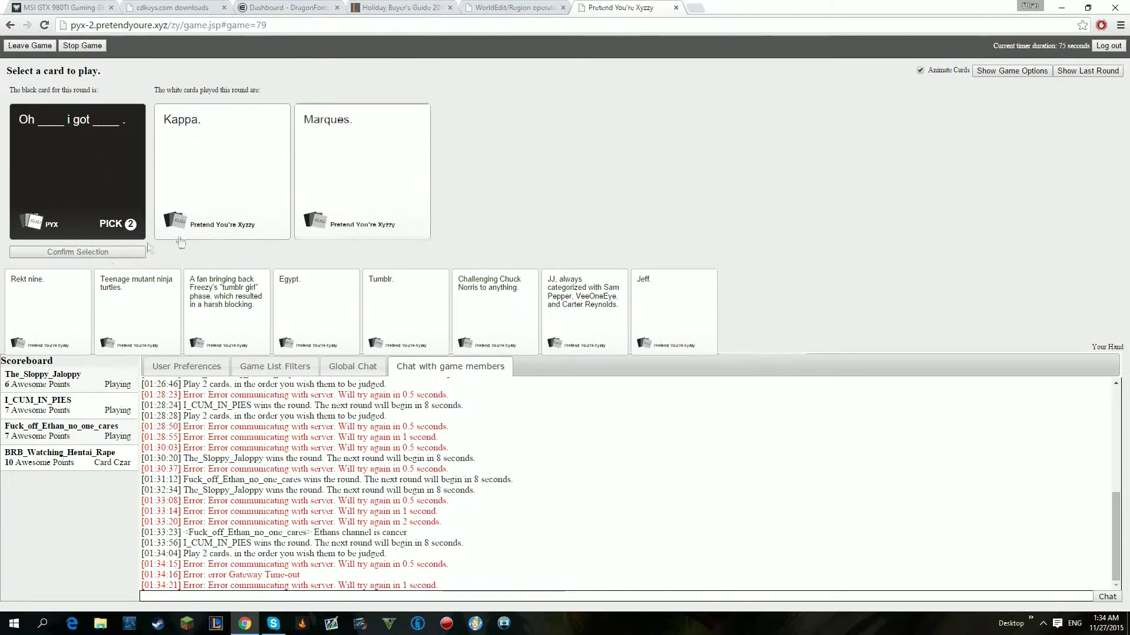
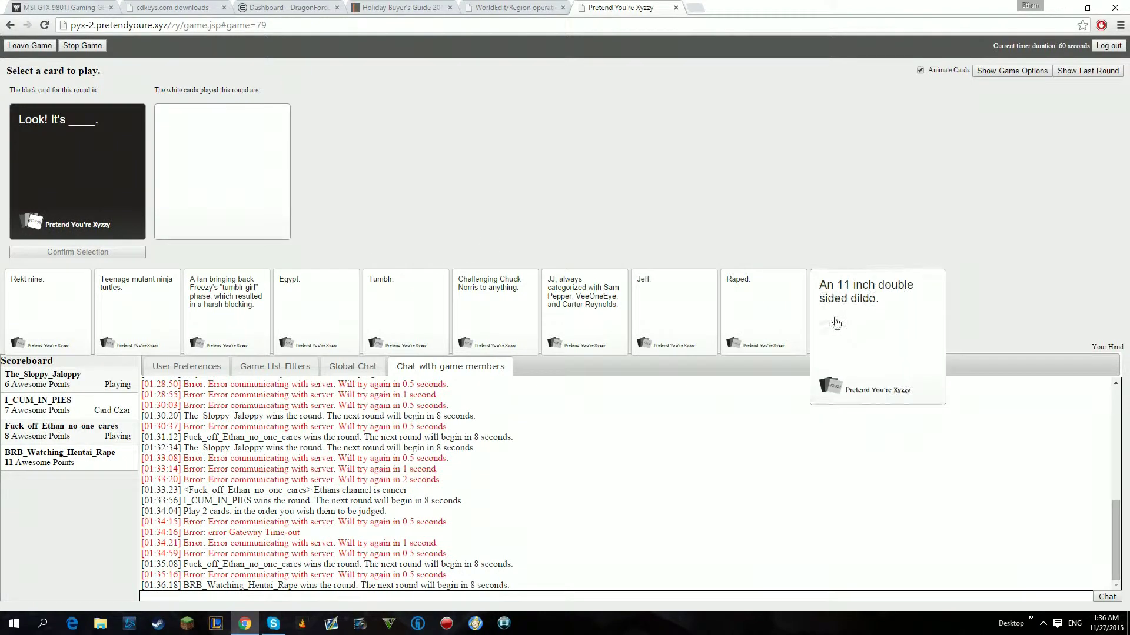
- Play the 'An 11 inch double sided dildo' card, then switch to Global Chat
left_click(838, 323)
left_click(78, 252)
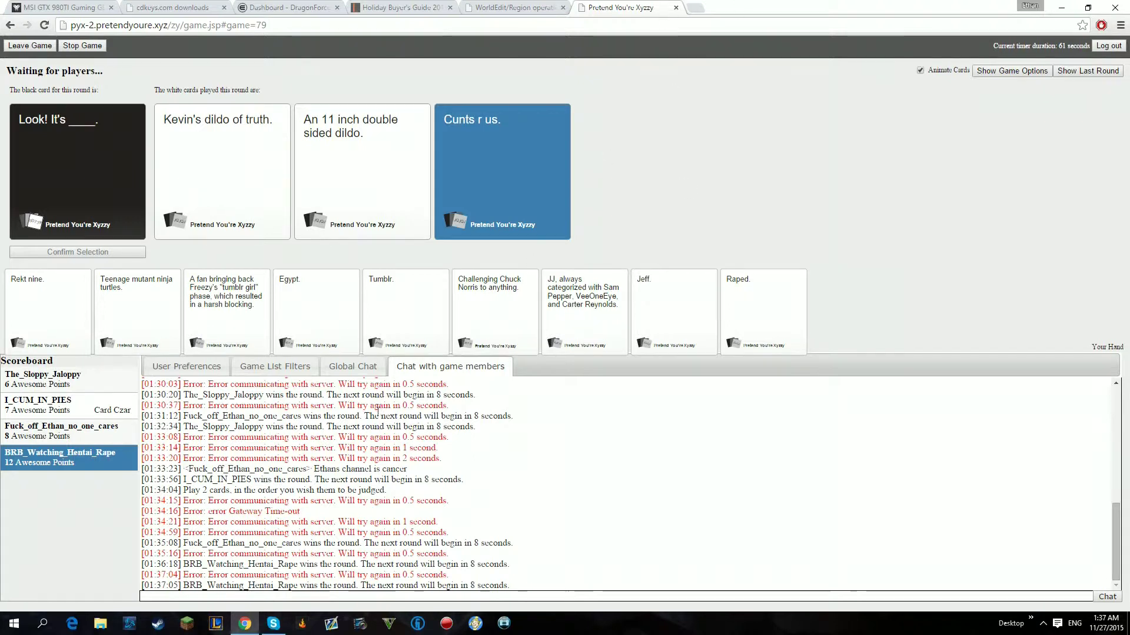
left_click(353, 366)
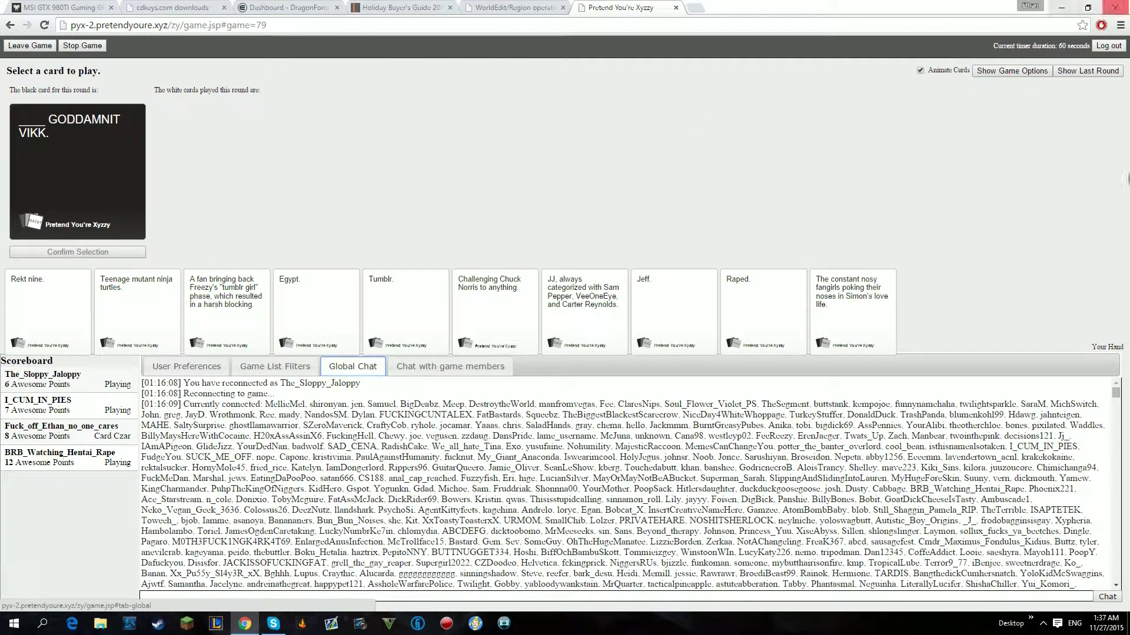
left_click_drag(1116, 393, 1117, 580)
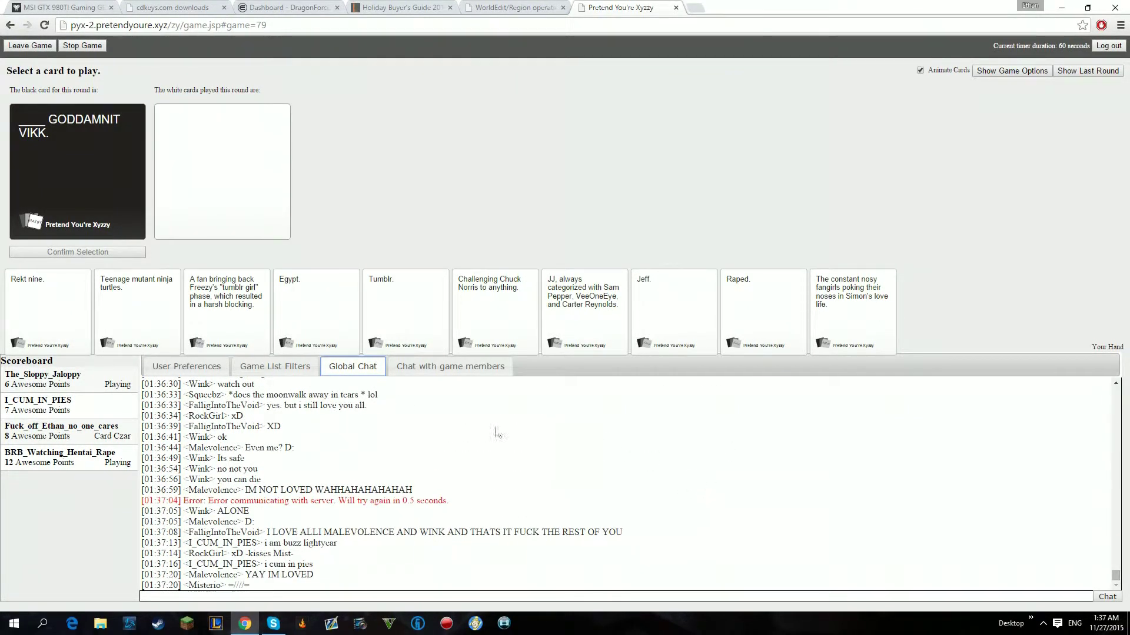
- Play 'The constant nosy fangirls...' card for the GODDAMNIT VIKK round, returning to Global Chat
left_click(450, 366)
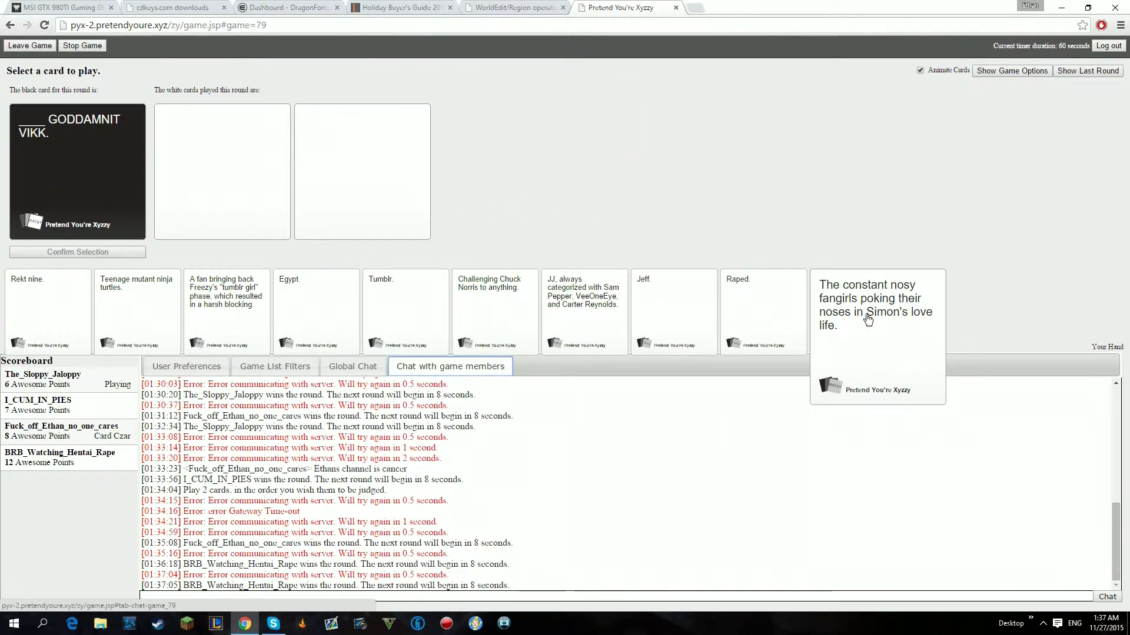
left_click(903, 283)
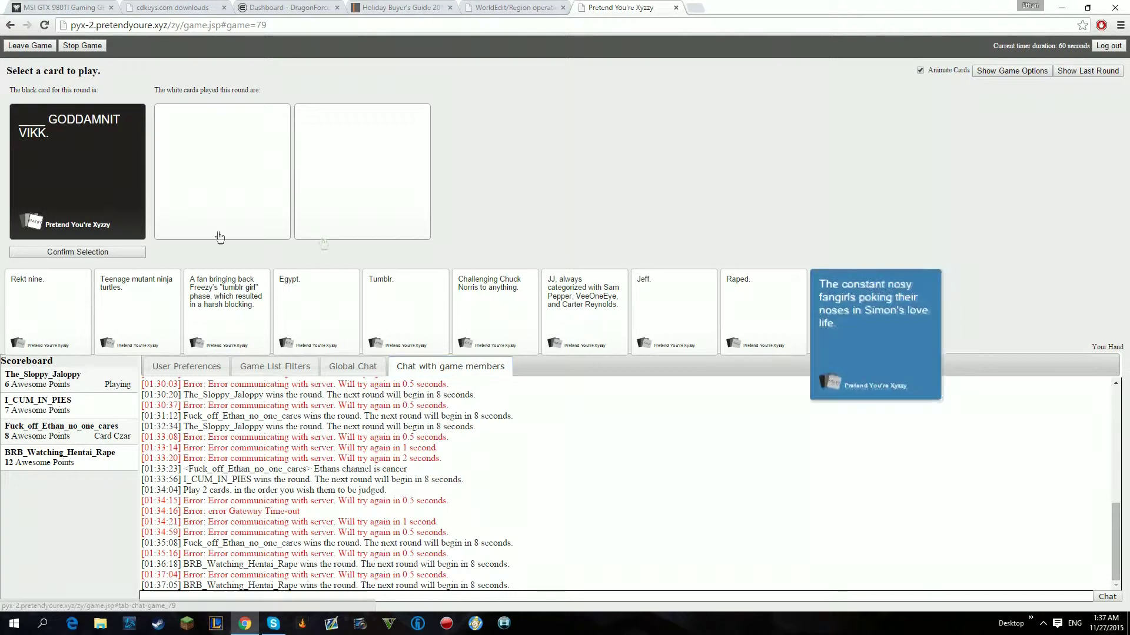
left_click(88, 254)
left_click(352, 367)
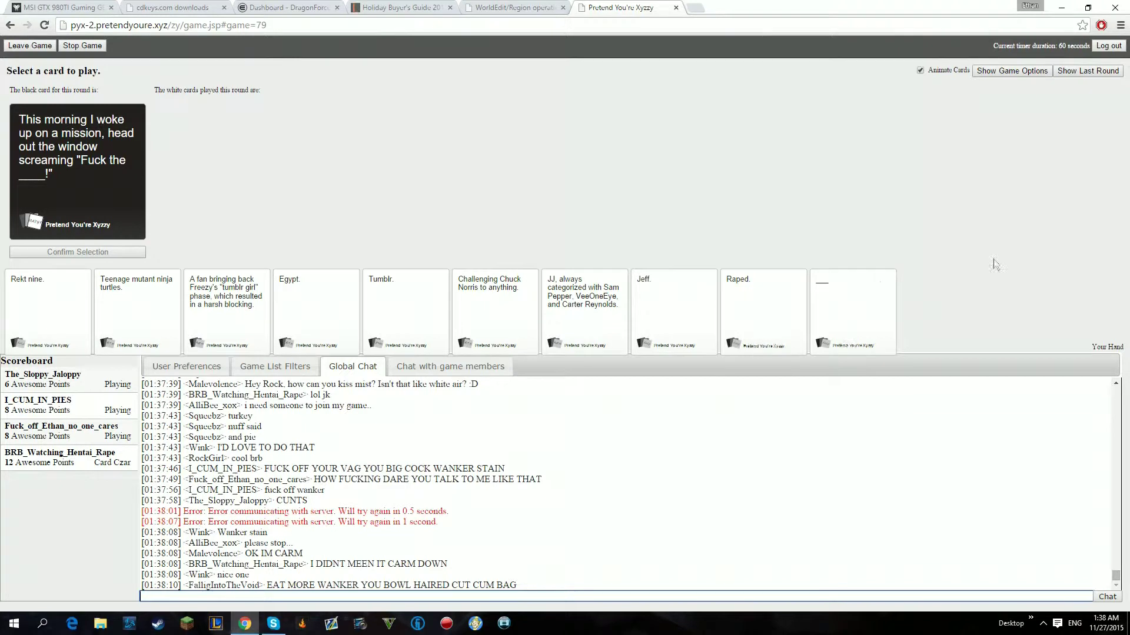
- Play the 'Raped.' card for the 'Fuck the ____' round
left_click(450, 367)
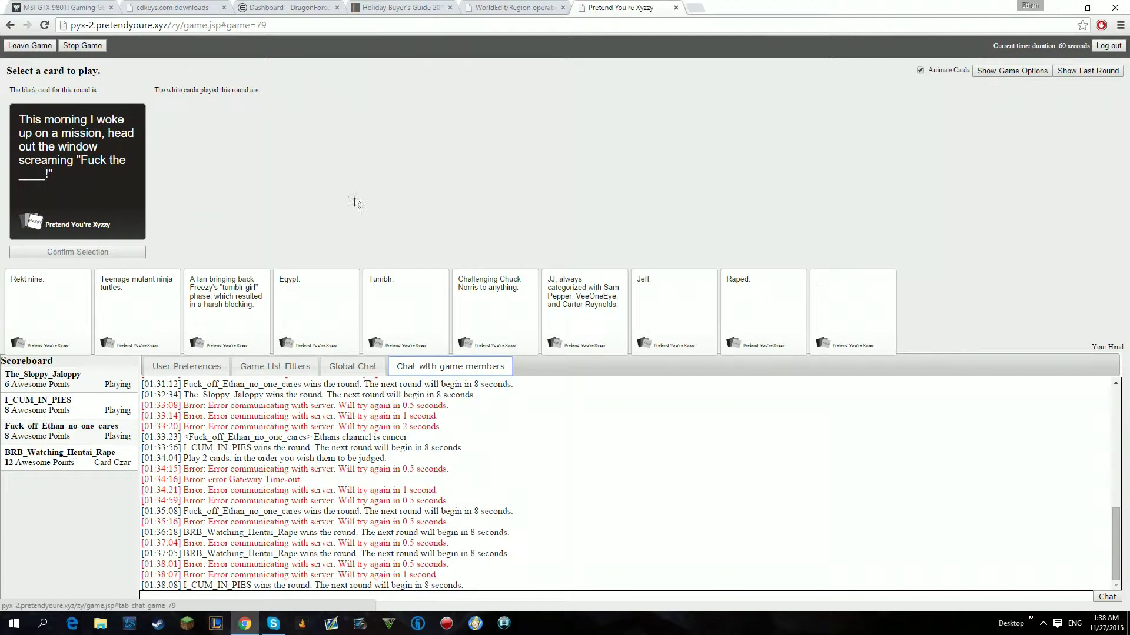
left_click(772, 328)
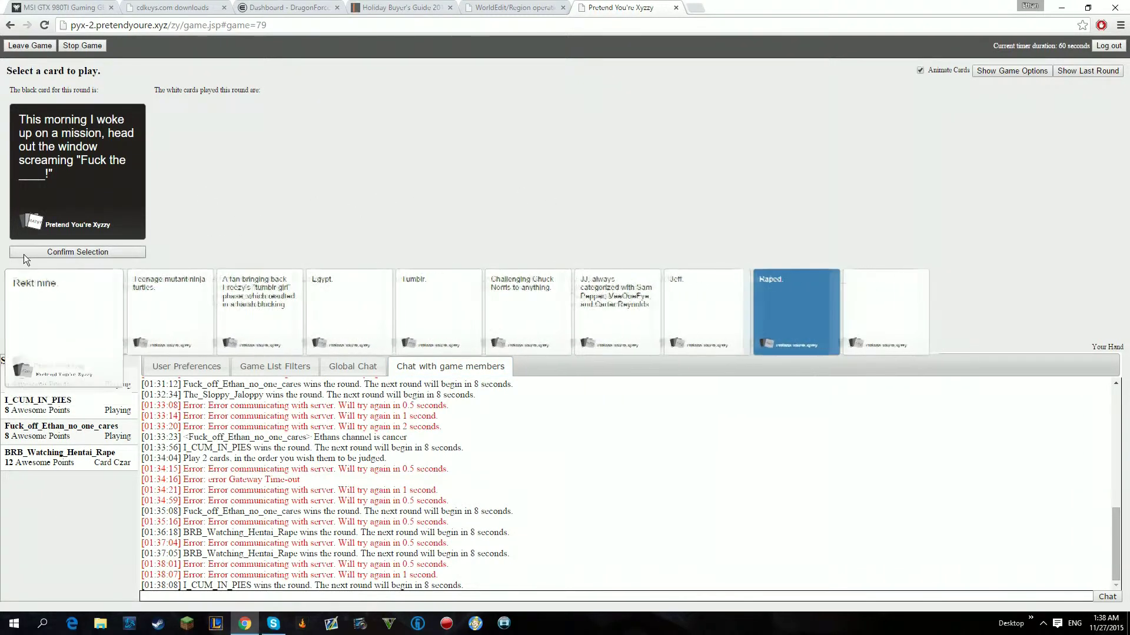
left_click(77, 251)
mouse_move(139, 293)
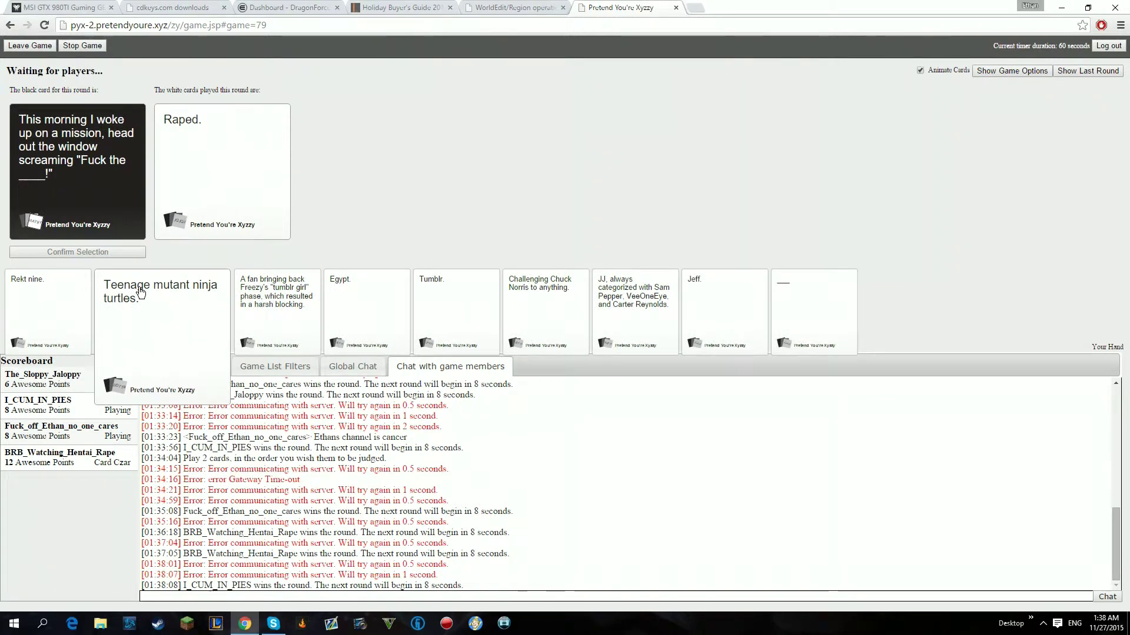
- Toggle between global and game-member chat, ending on Global Chat
left_click(352, 369)
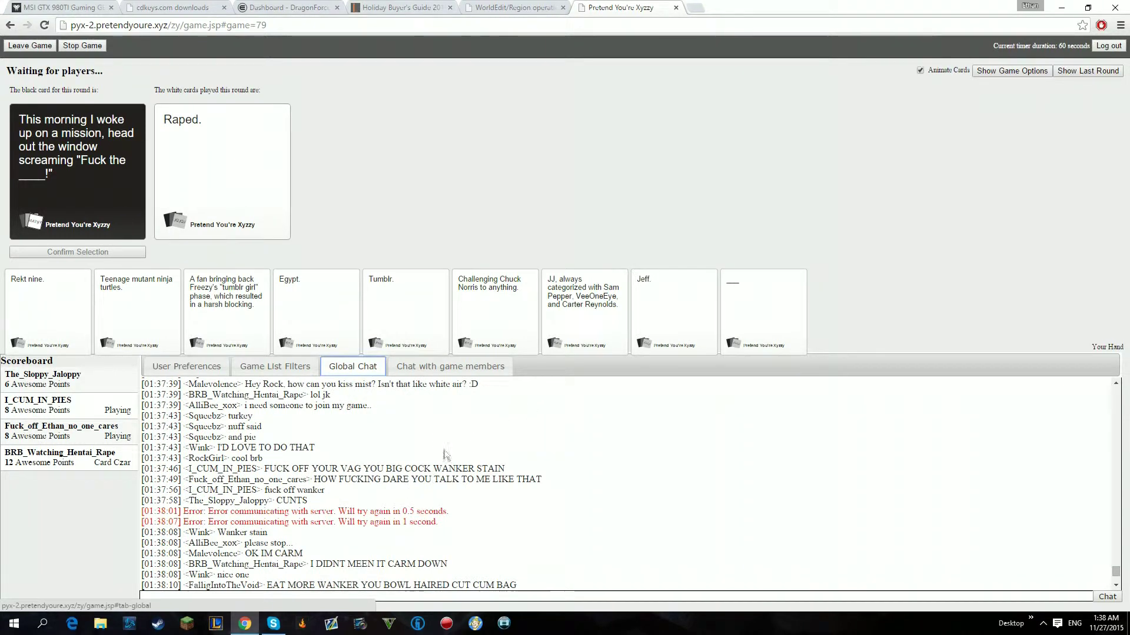
left_click(459, 372)
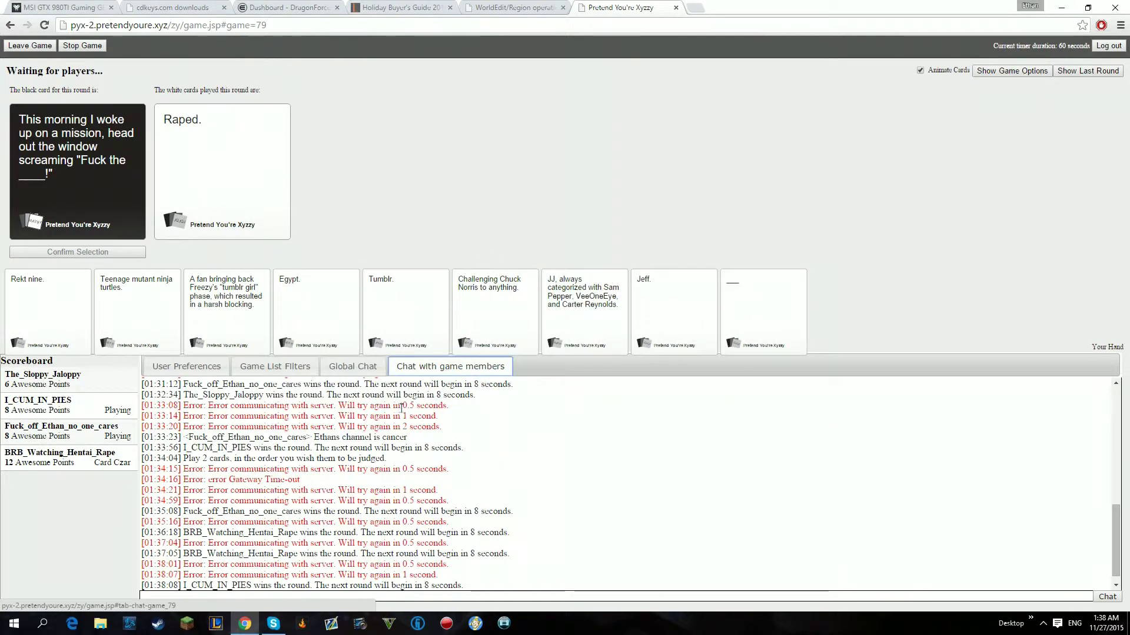
left_click(366, 375)
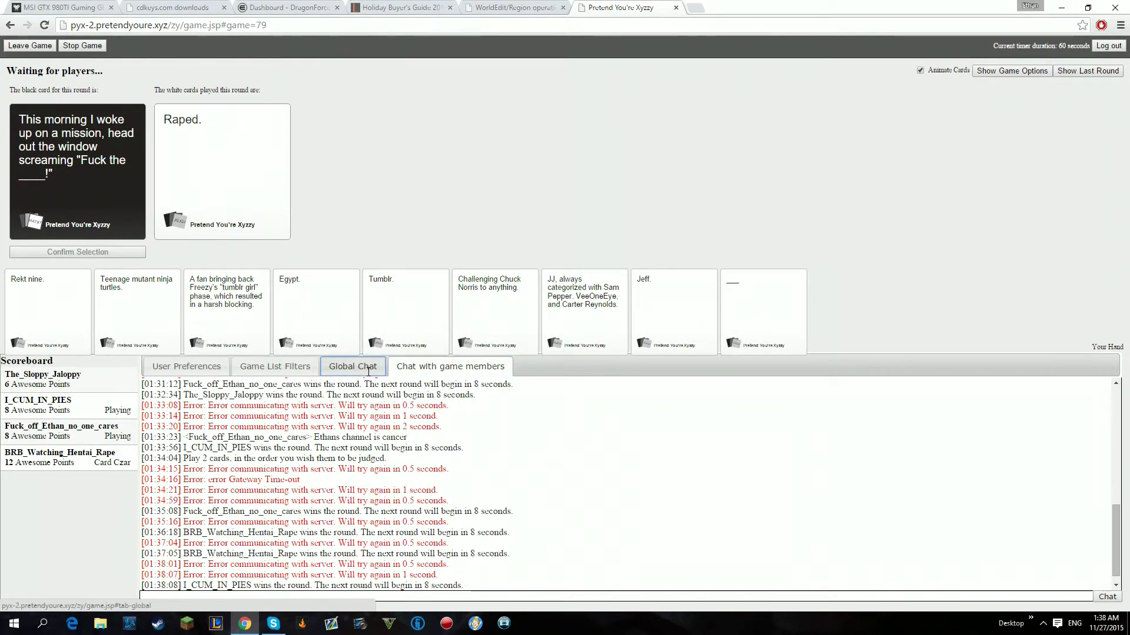
- Send an all-caps insult message in the Global Chat box
left_click(354, 596)
type("v")
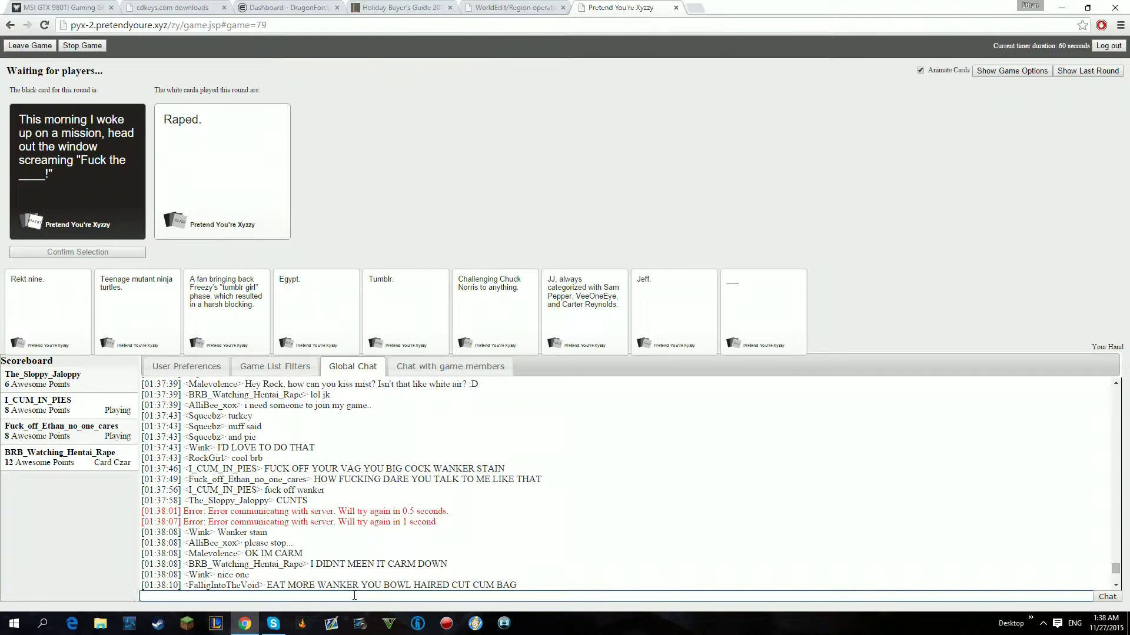
type("U FREEZE DRI")
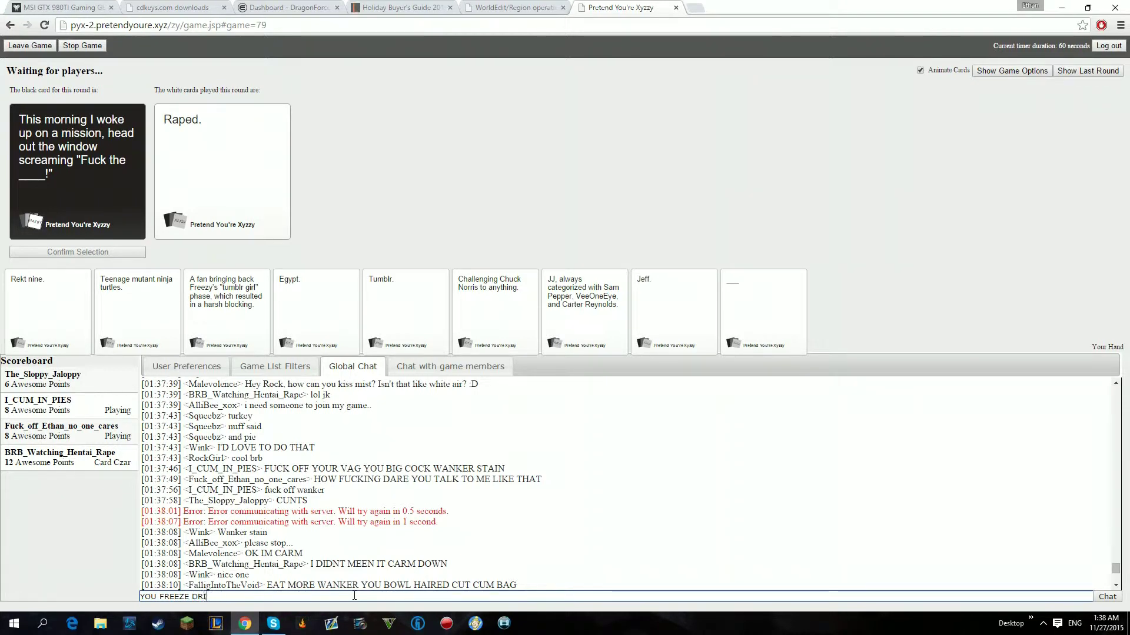
type("ED , ")
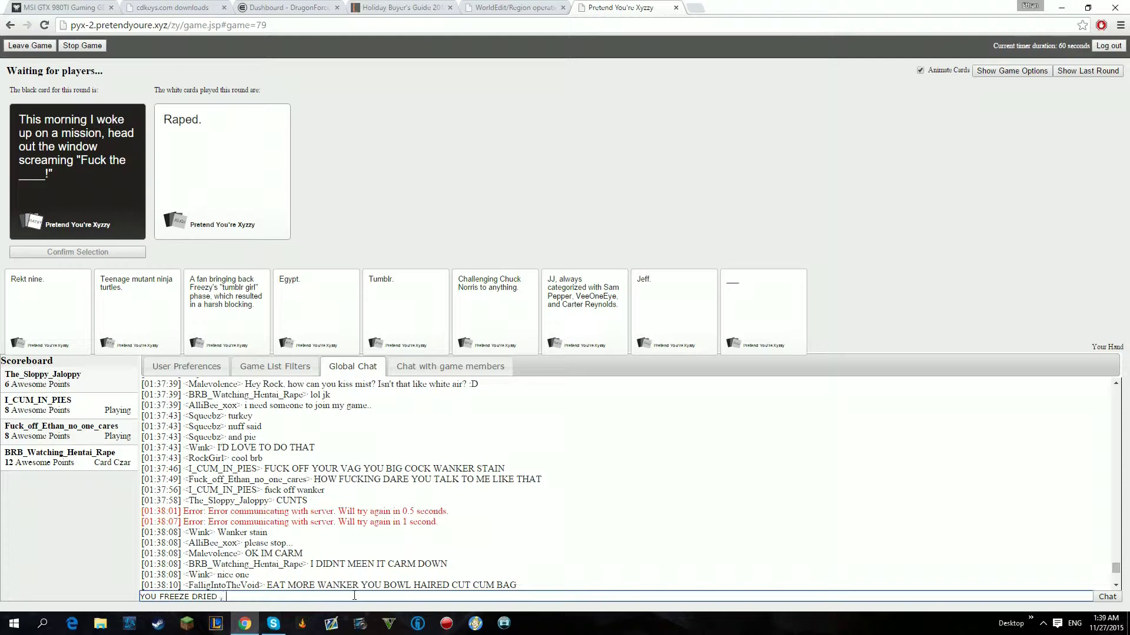
type("LLAMA FUCKING")
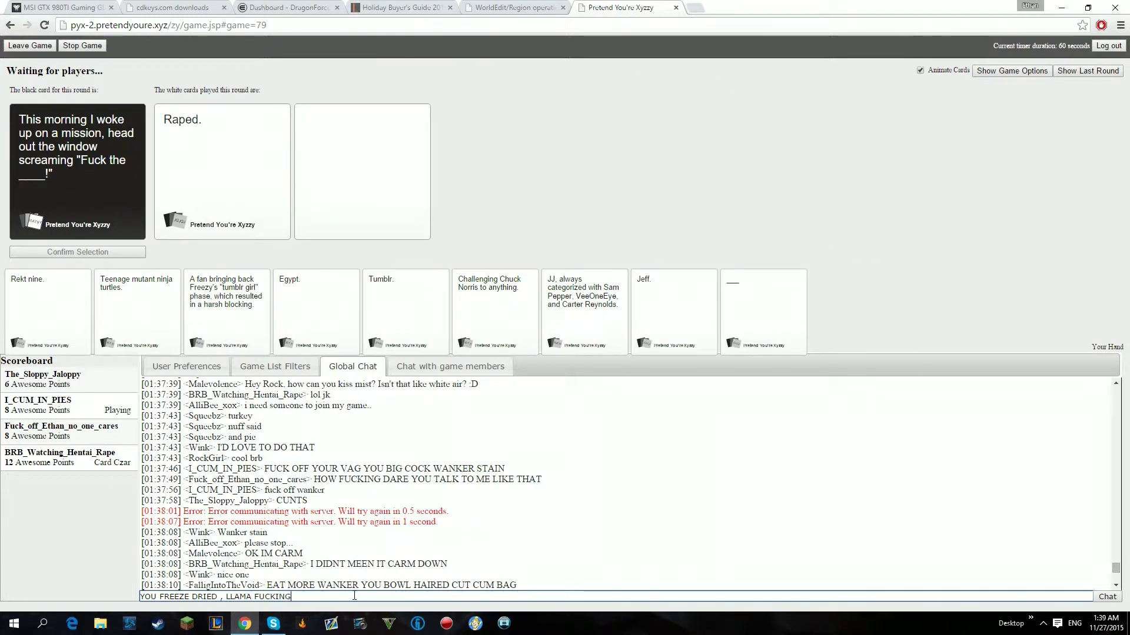
type(" CRACK H")
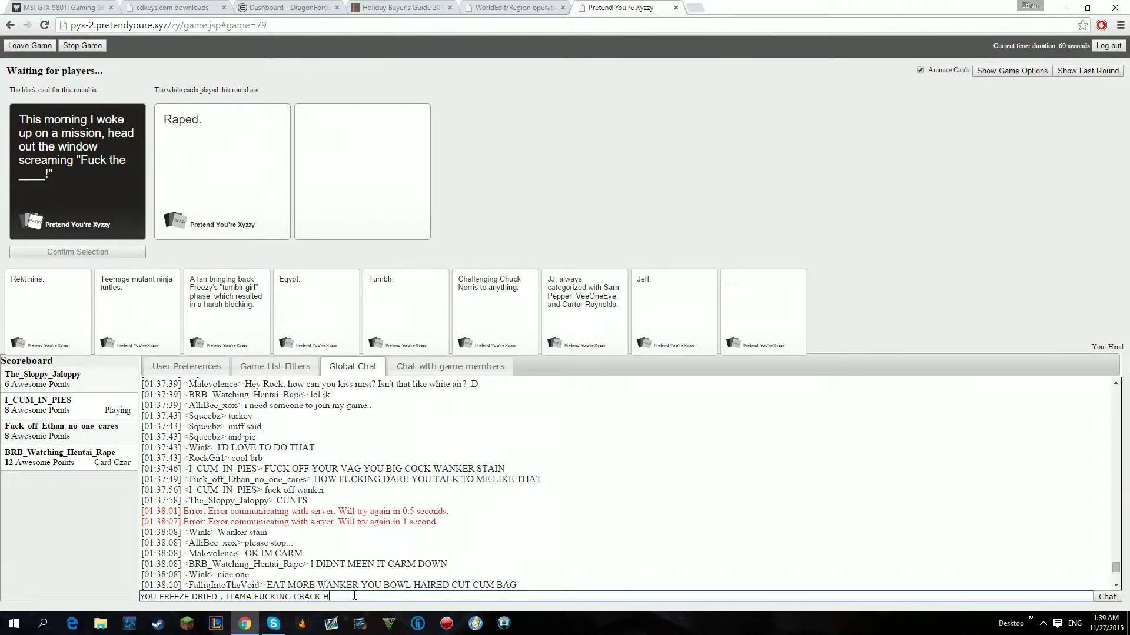
type("EAD ")
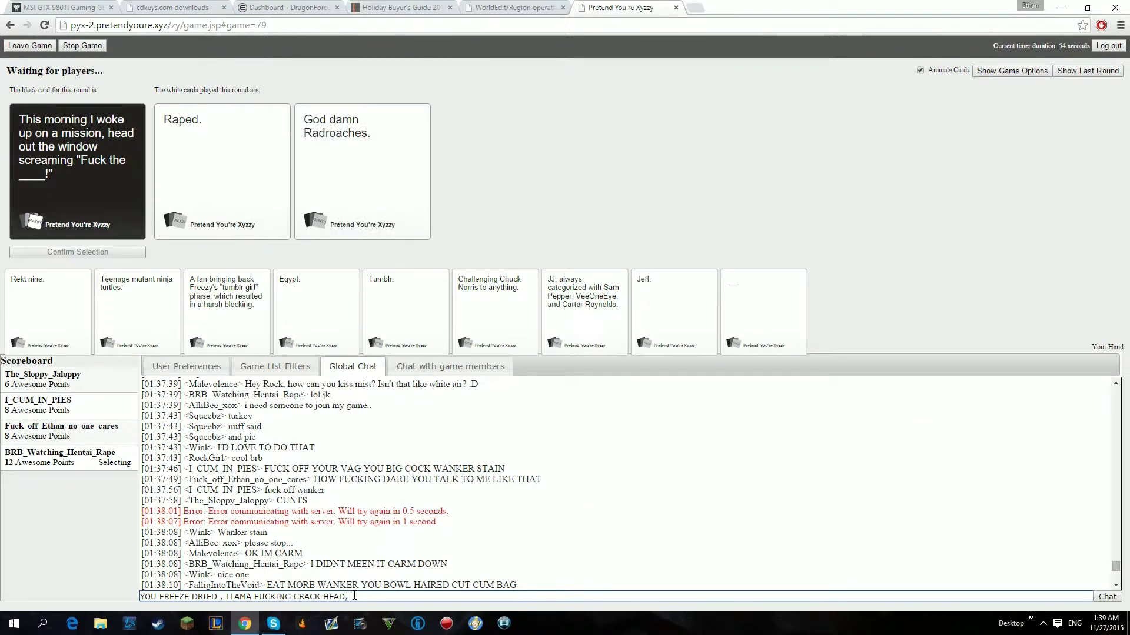
type("GET THE FUCK OUT")
key("Return")
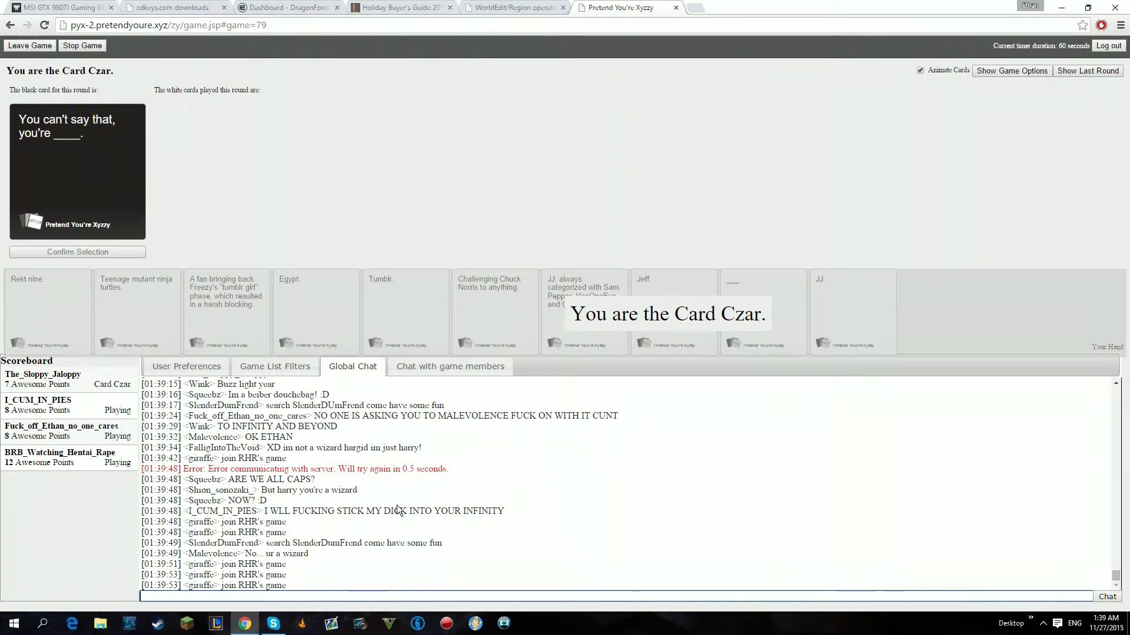
type("YOU'RE ")
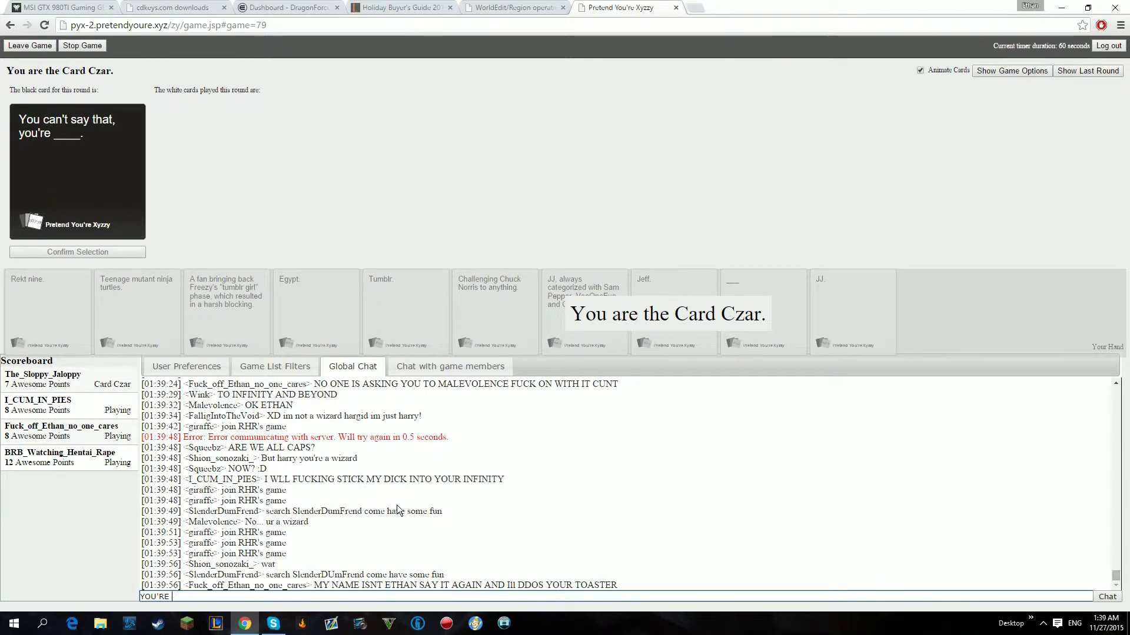
type("A FUCKING WIZ")
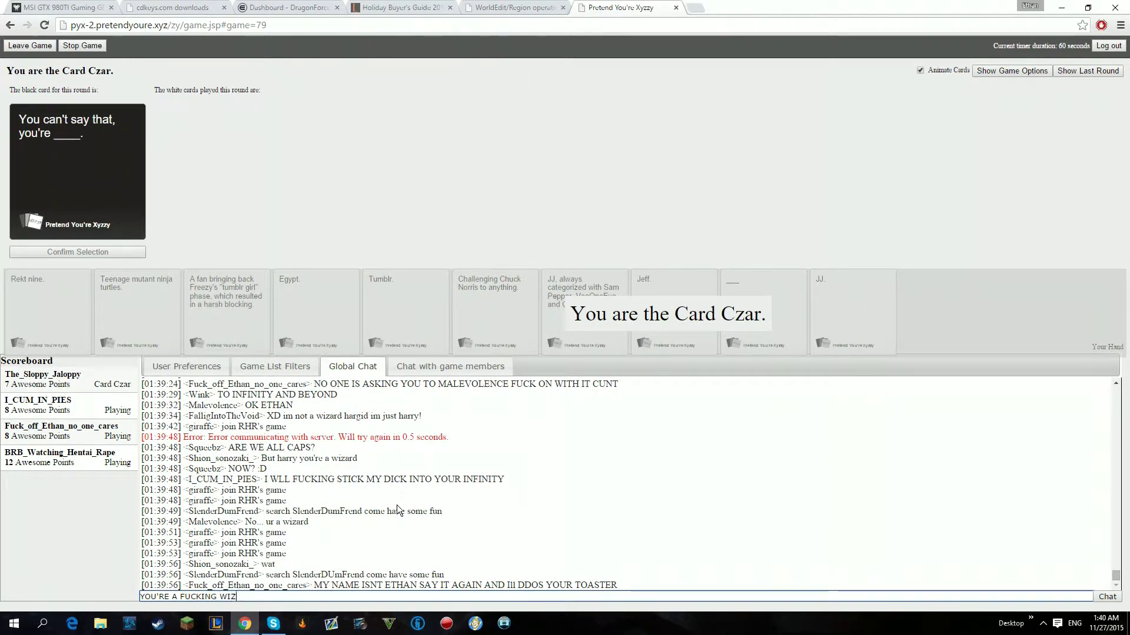
type("FUCK AND YOU'RE")
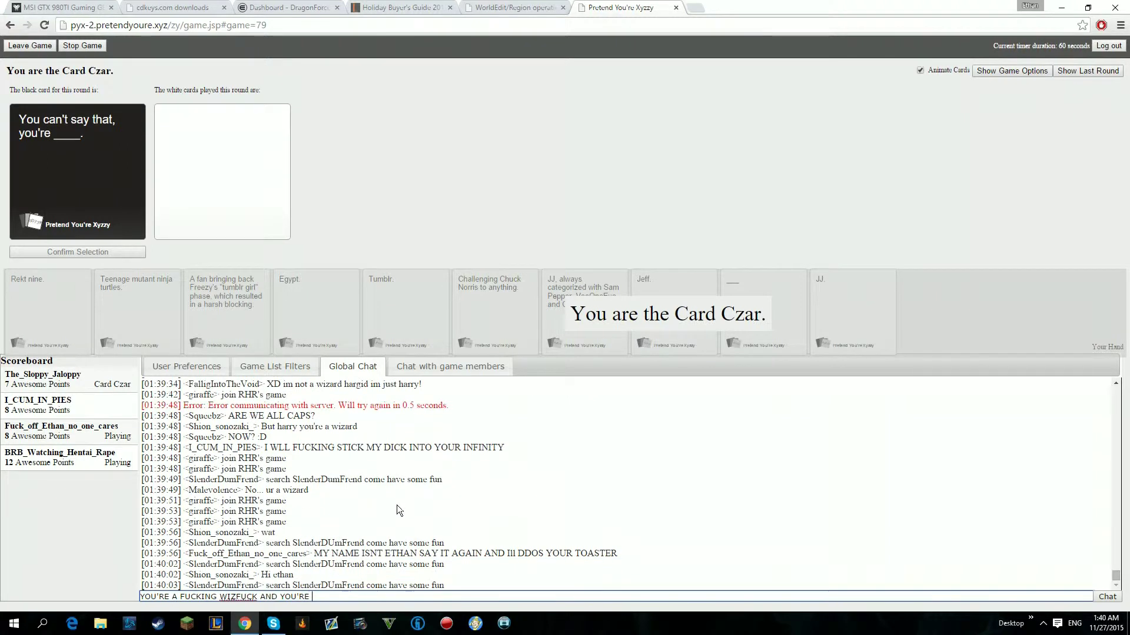
type(" GOING TO DO FUCK")
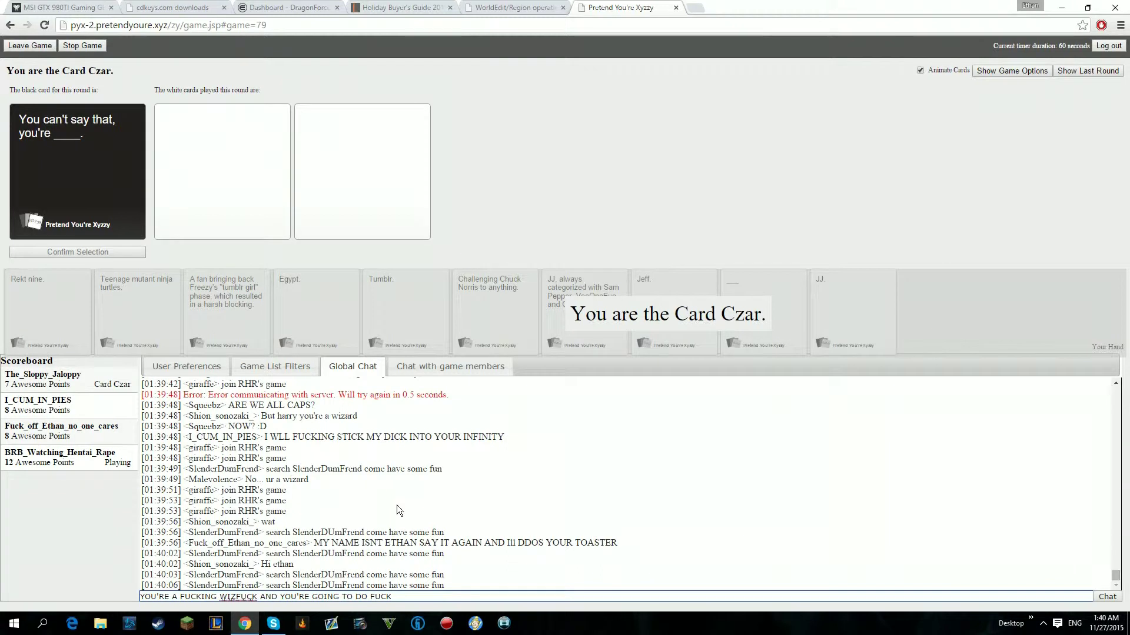
type("ING ASN")
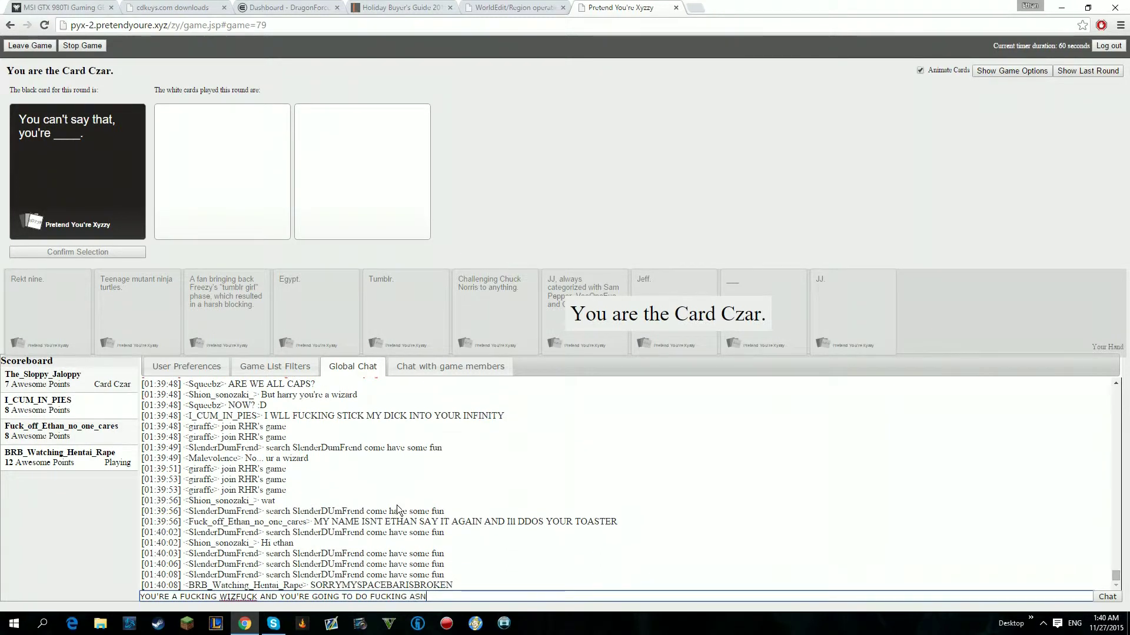
- Send the corrected chat insult and crown 'Getting a really good deal' as round winner
key("BackSpace")
key("BackSpace")
type("ND ")
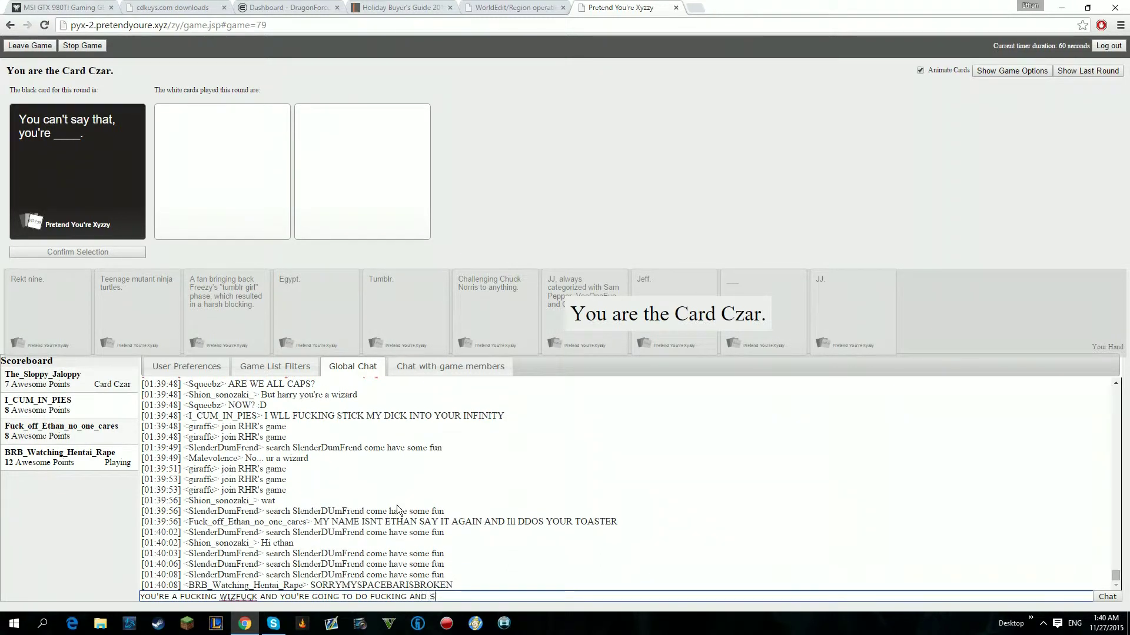
type("PE")
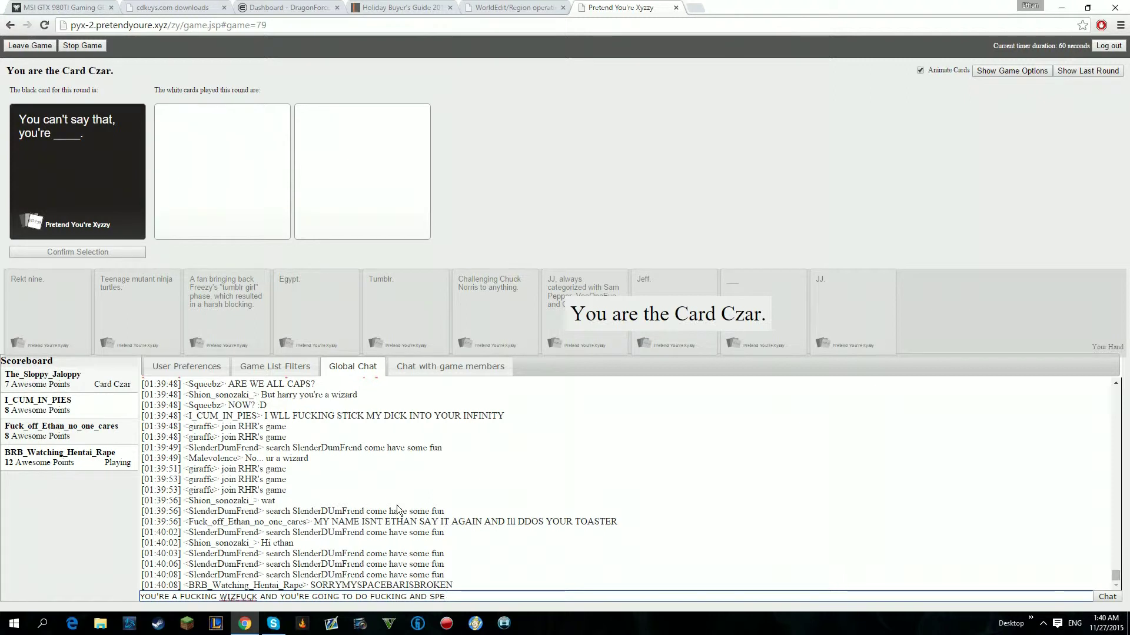
type("LLS ")
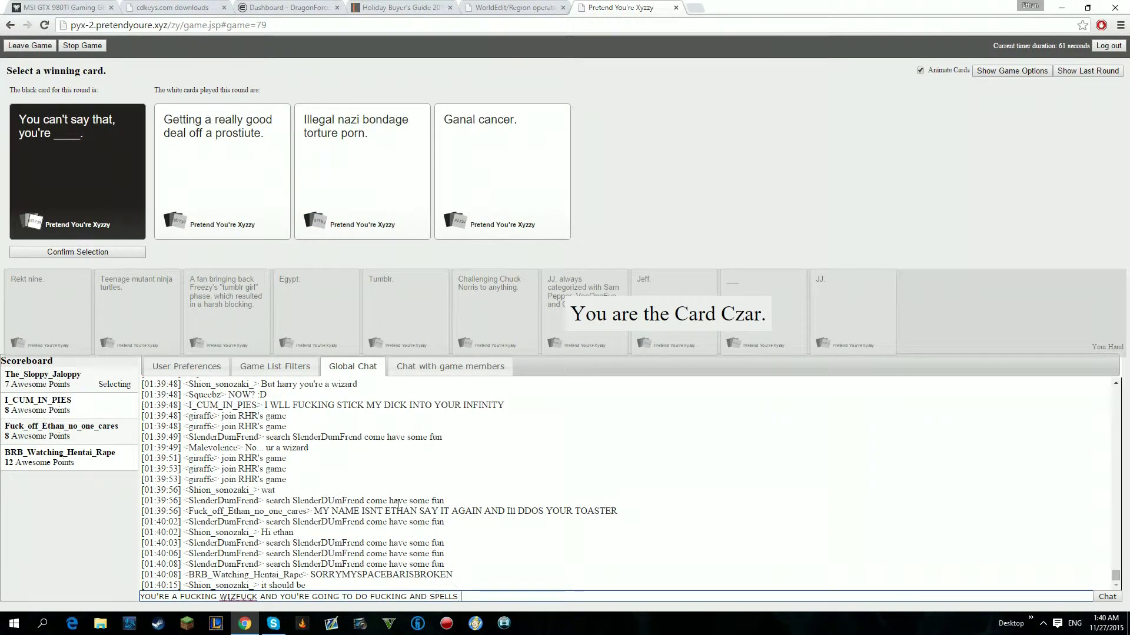
type("YOU FAT CUNT")
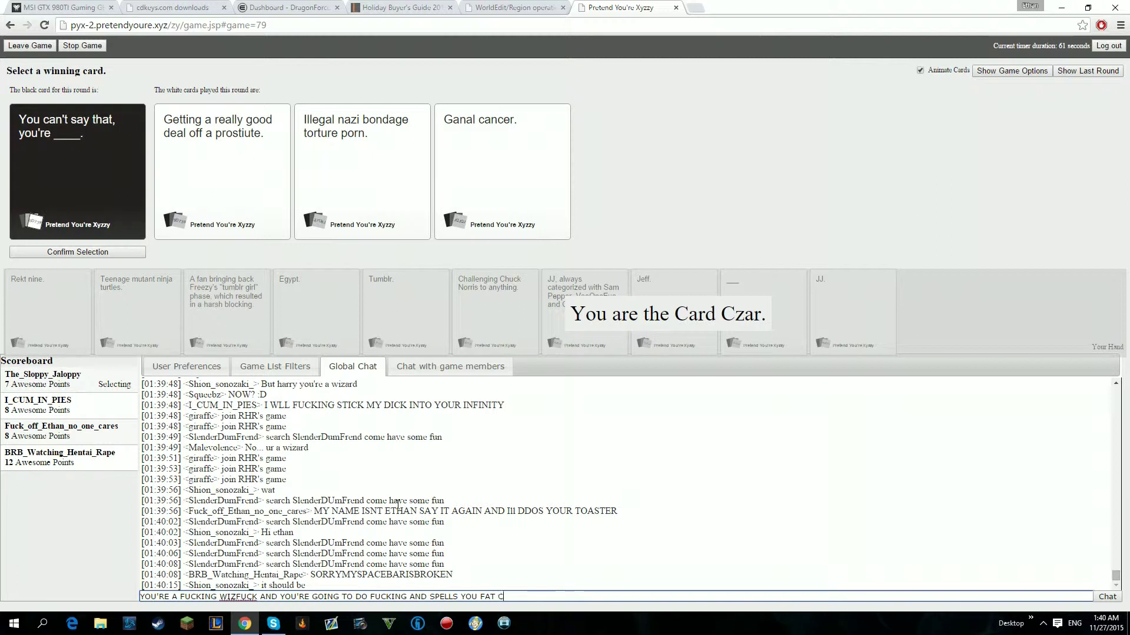
key("Return")
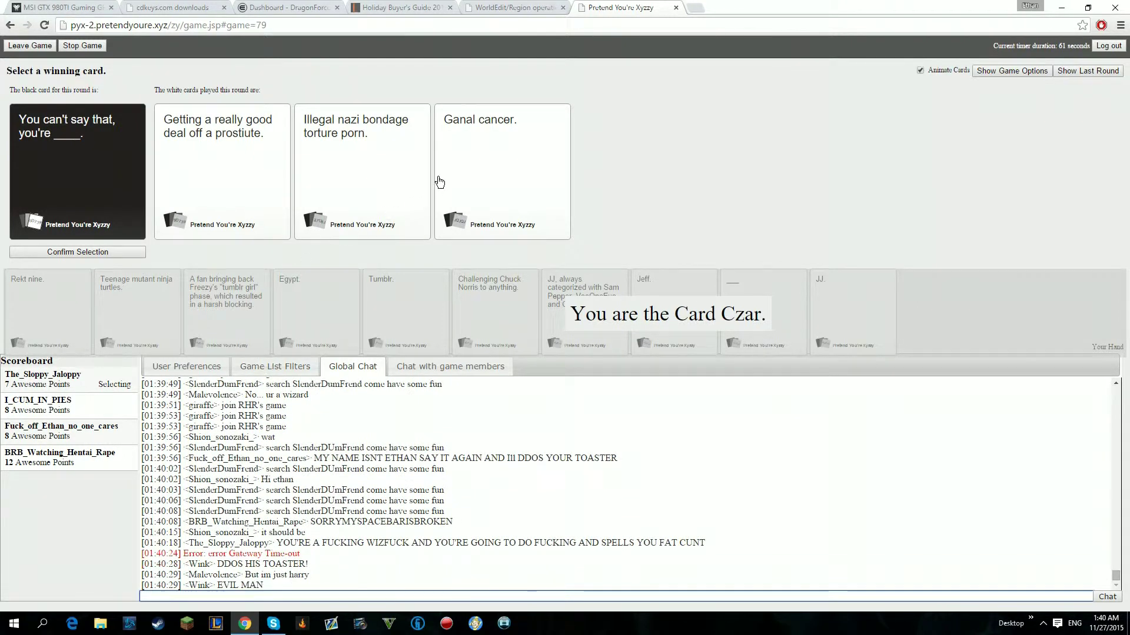
left_click(237, 172)
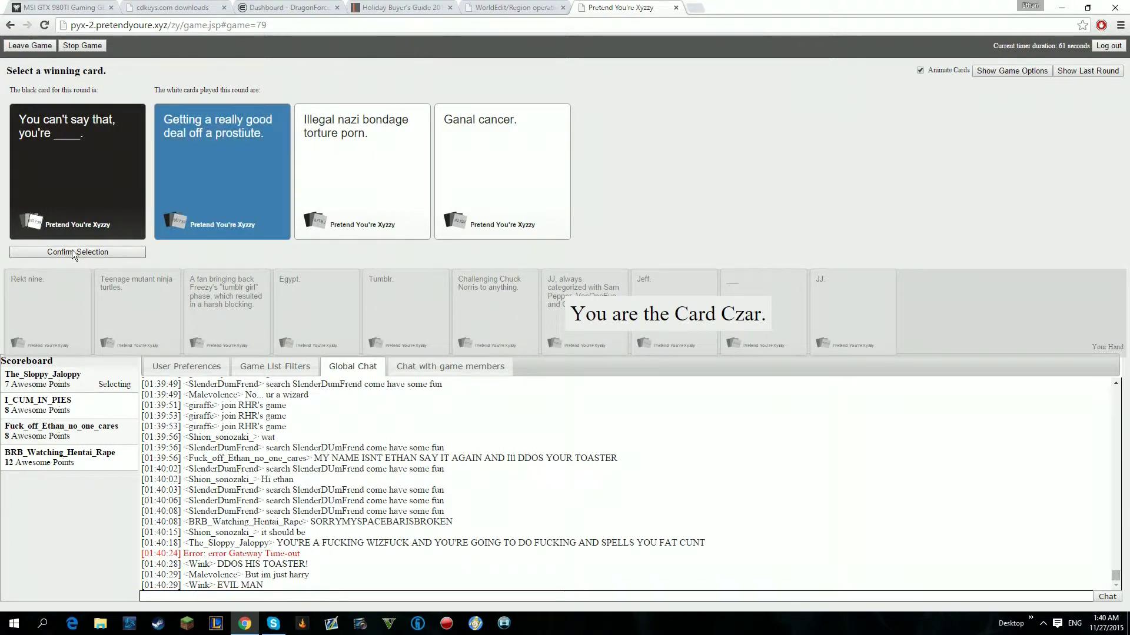
left_click(76, 253)
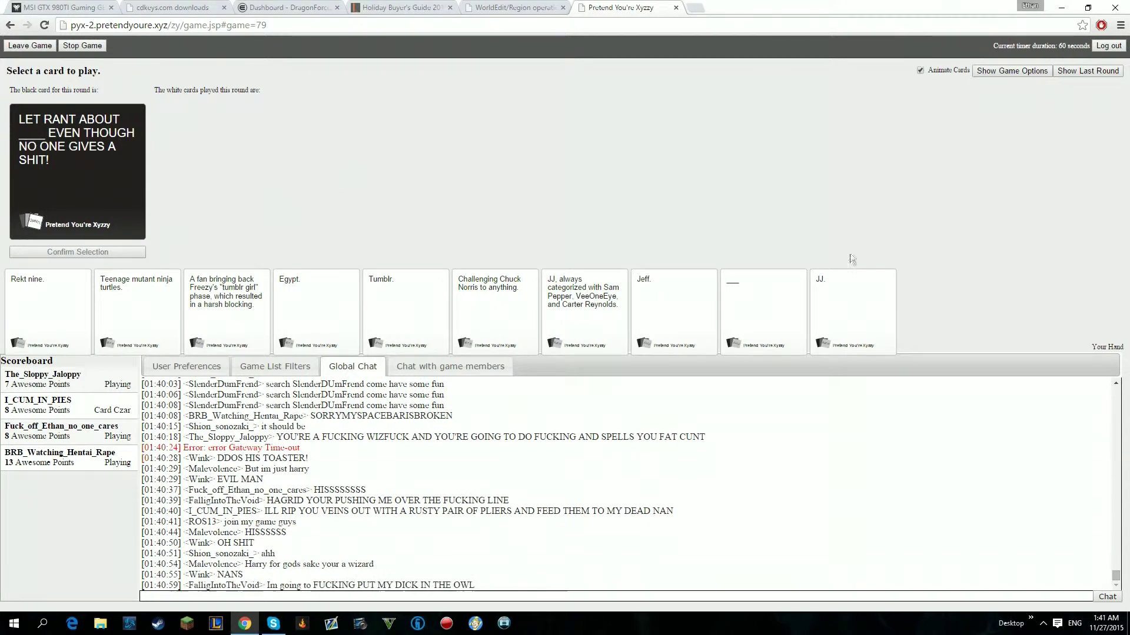
- Play the blank card for the rant round, then pick 'Cock docking.' and return to Global Chat
left_click(852, 304)
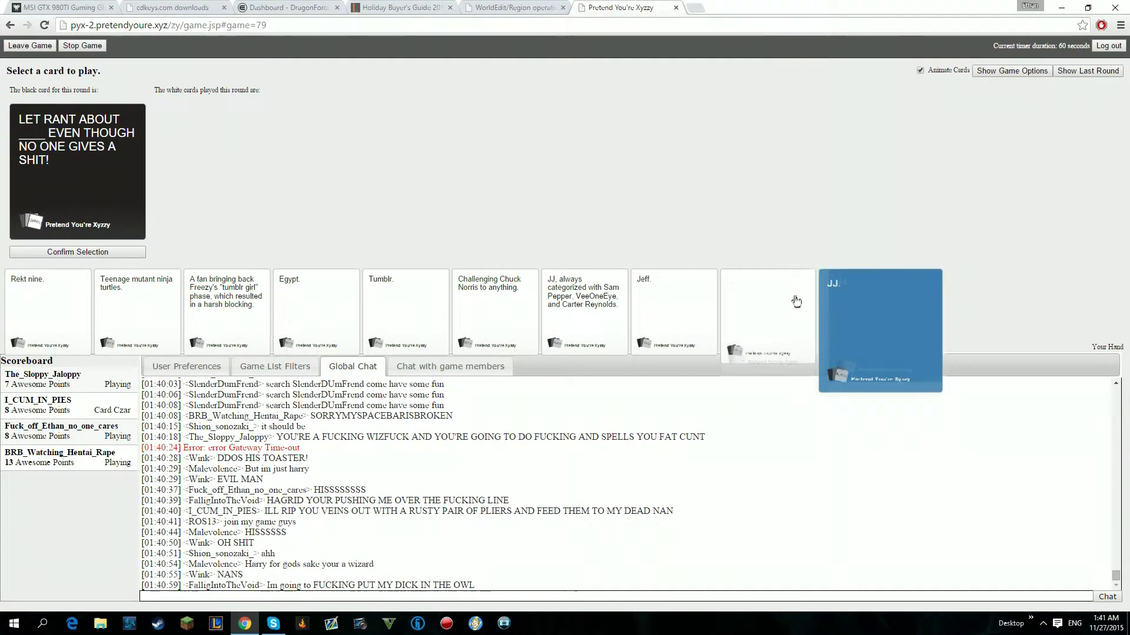
left_click(764, 309)
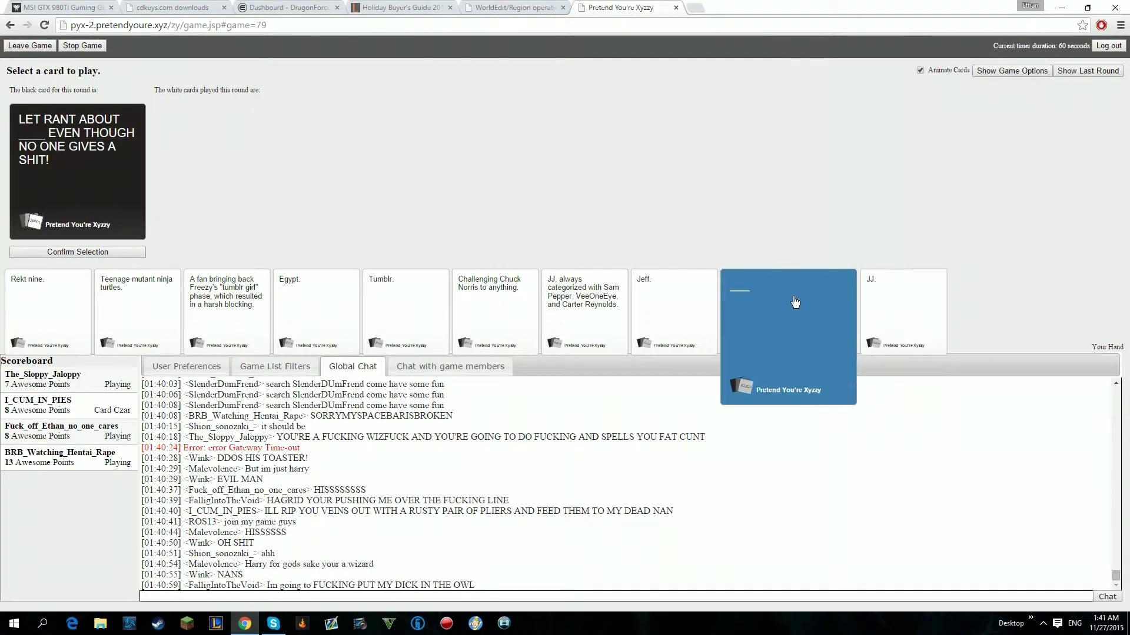
left_click(77, 252)
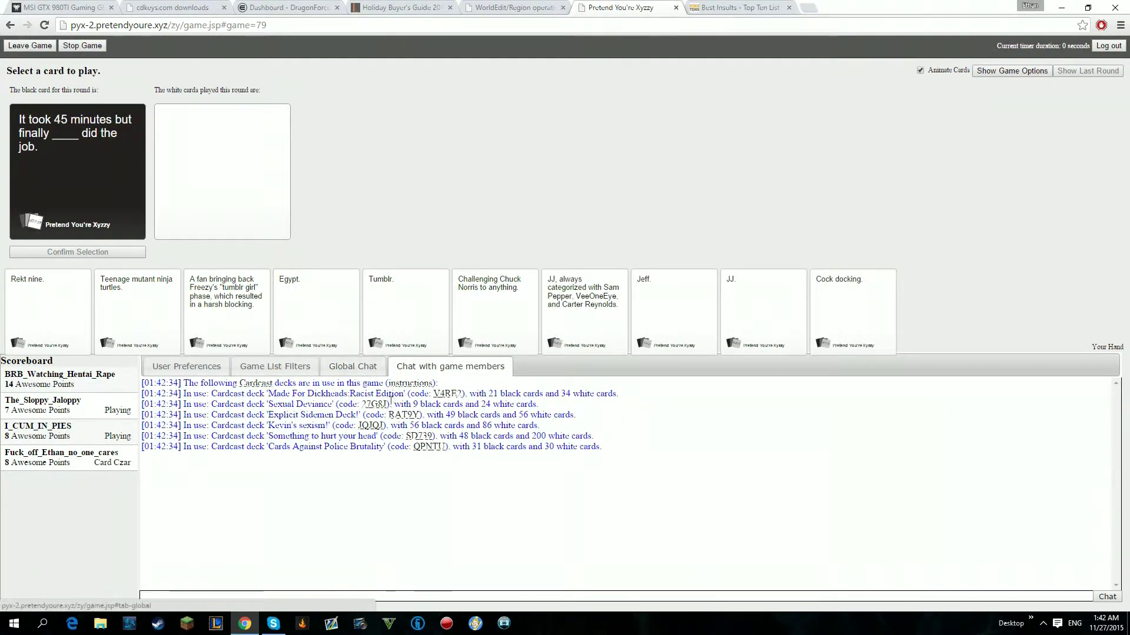
mouse_move(406, 311)
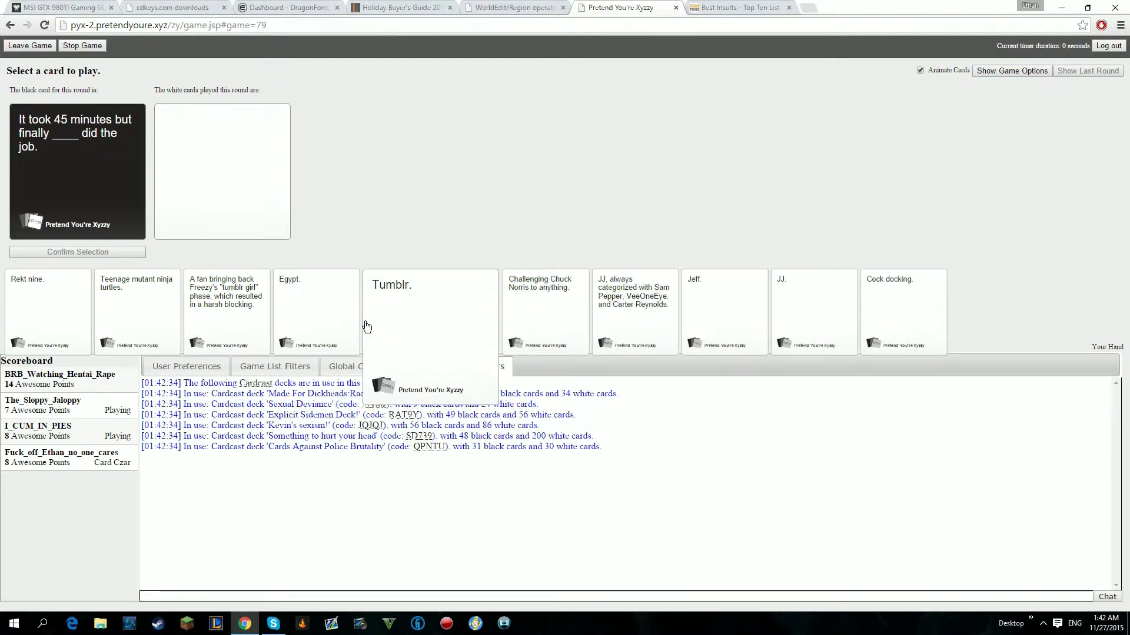
left_click(891, 305)
mouse_move(813, 311)
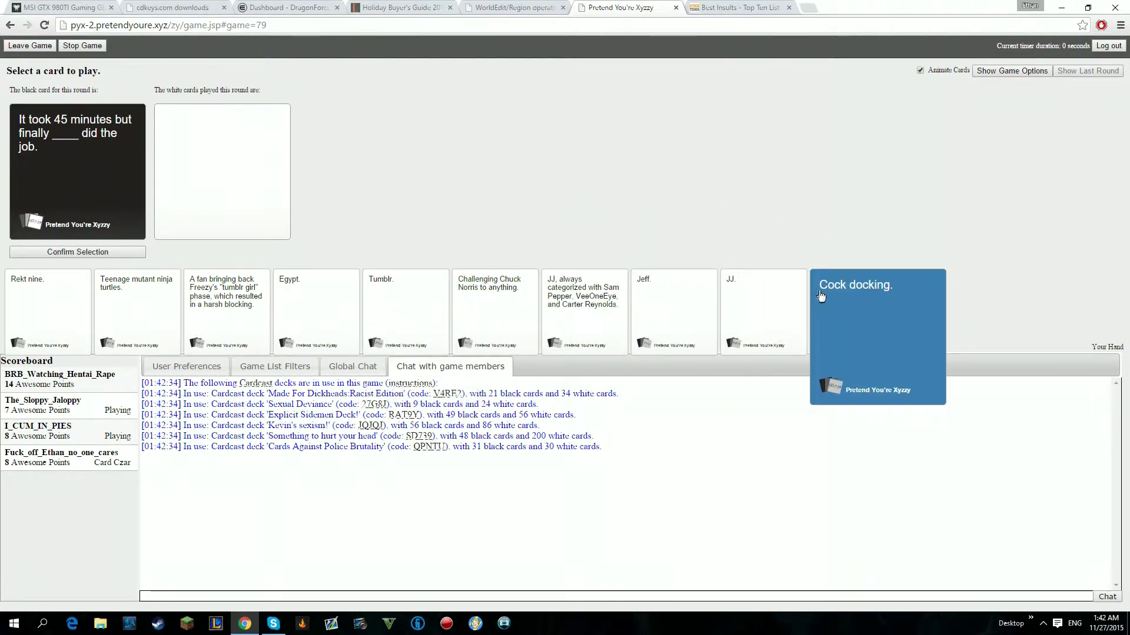
left_click(352, 366)
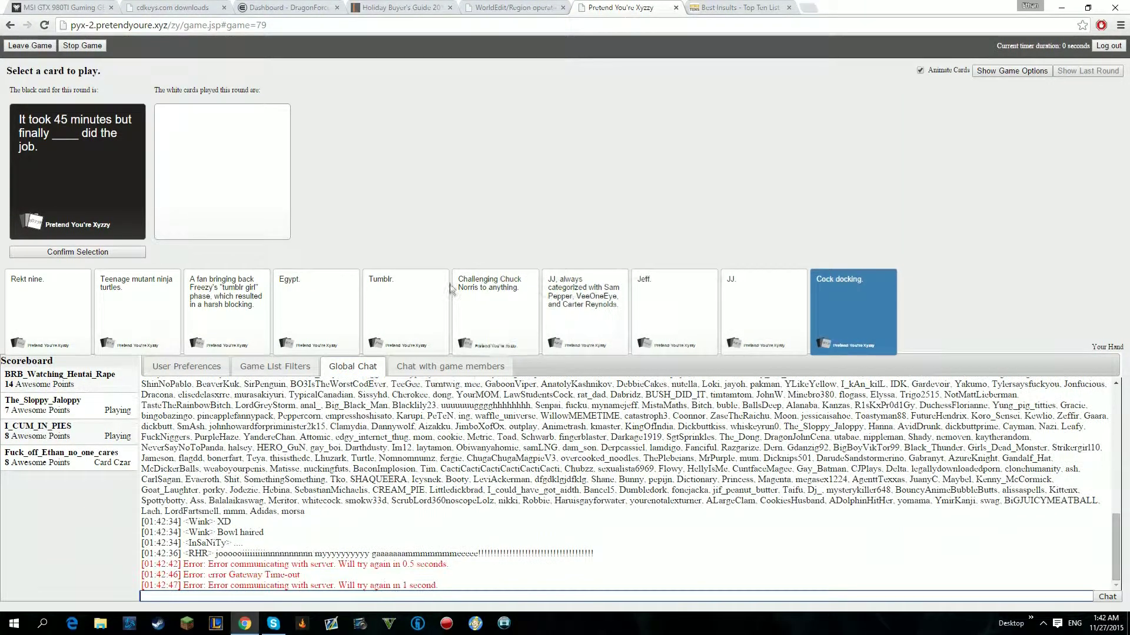
mouse_move(410, 311)
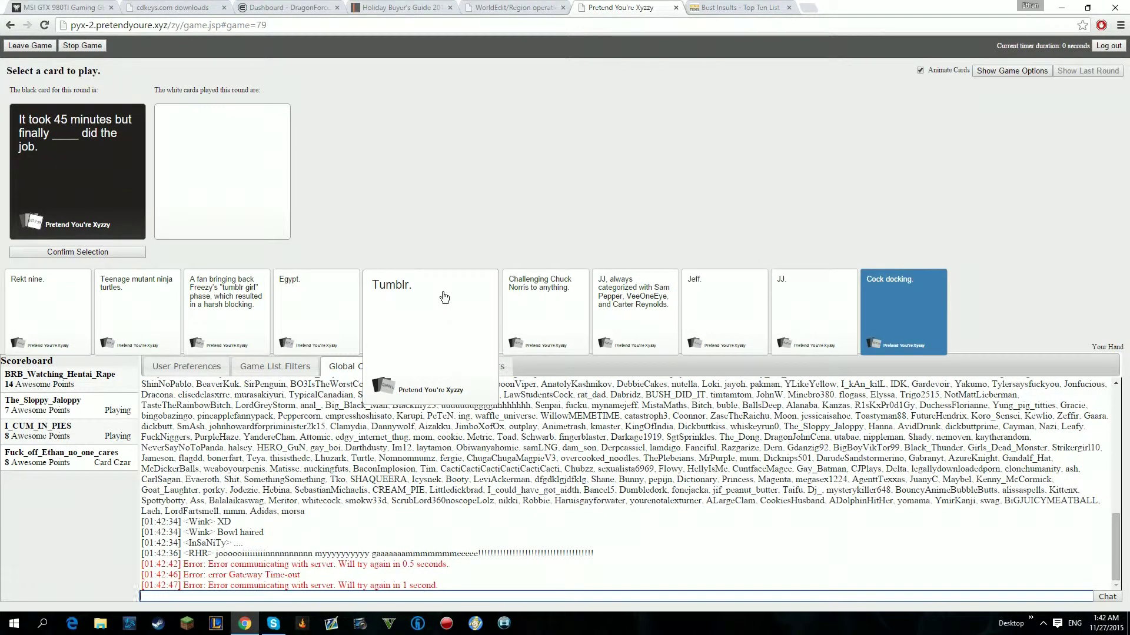
type("SHUT UP")
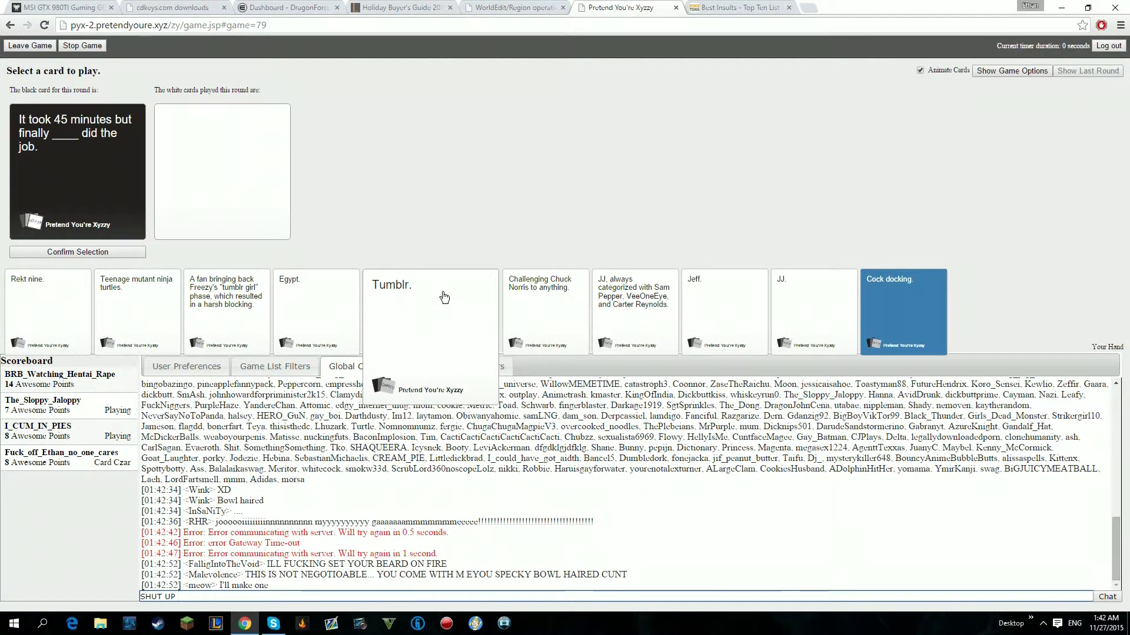
type(" YOU'LL NEV")
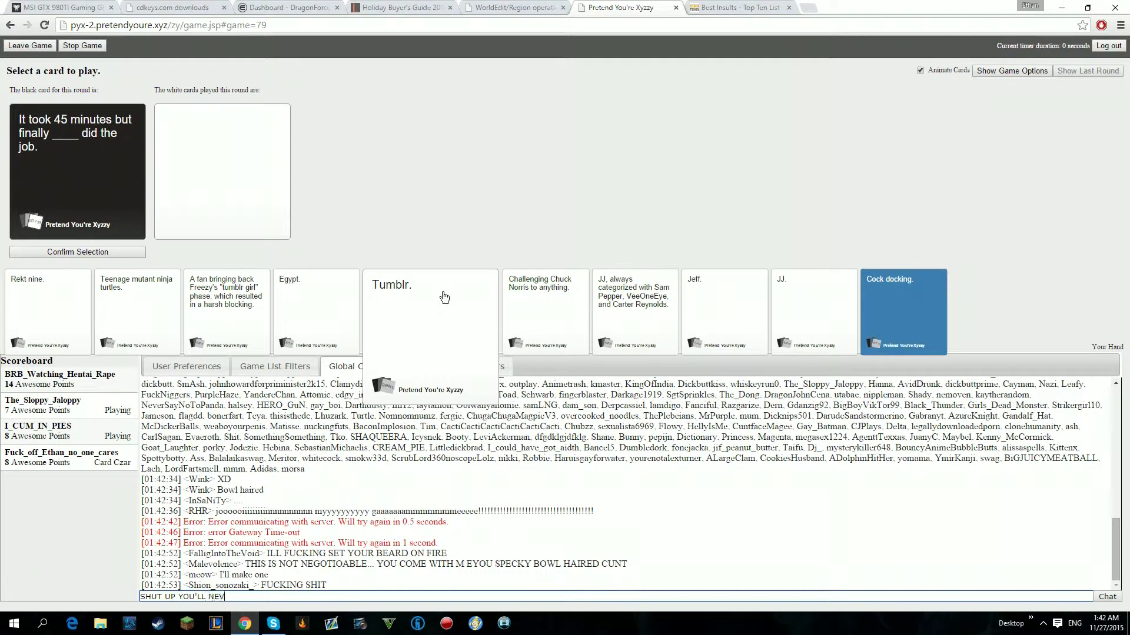
type("ER BE TH")
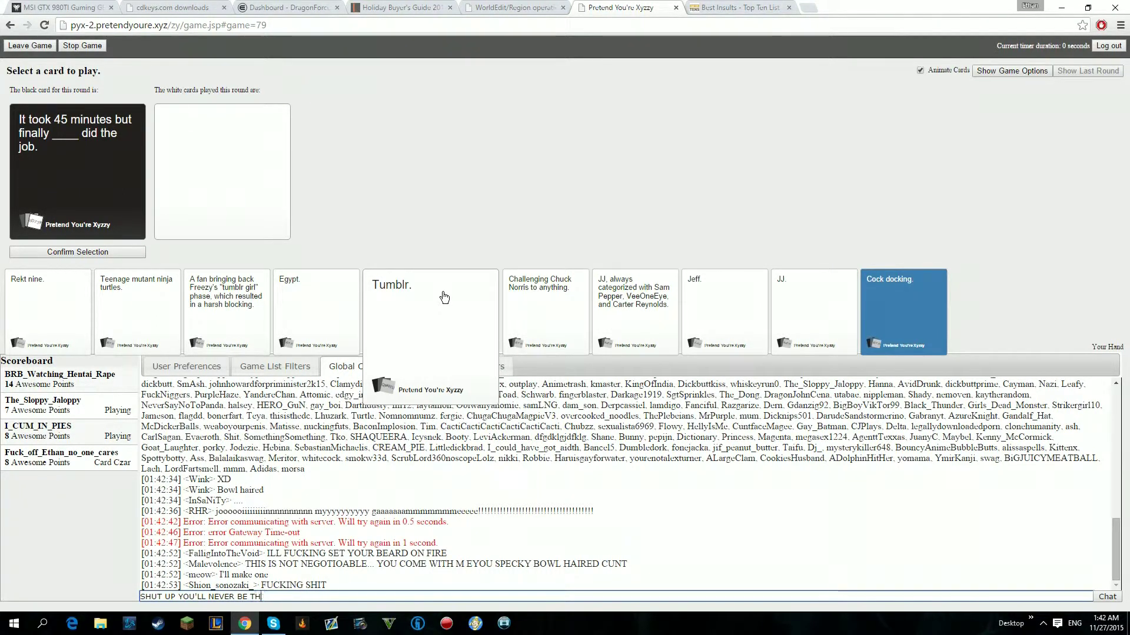
type("E MAN YOUR")
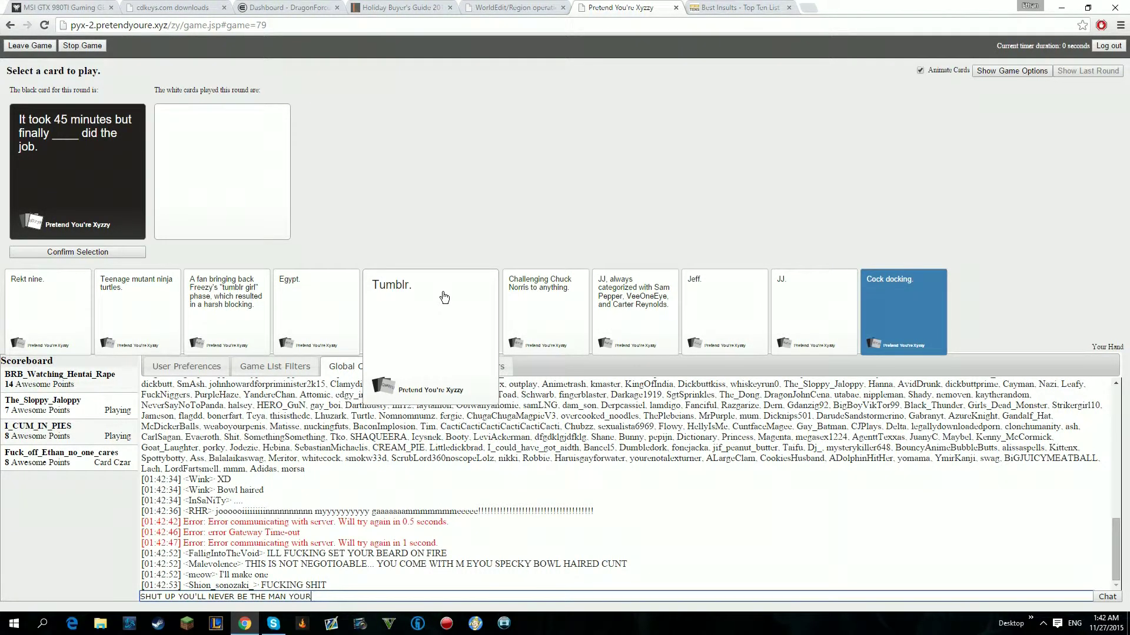
type(" MOTHER IS")
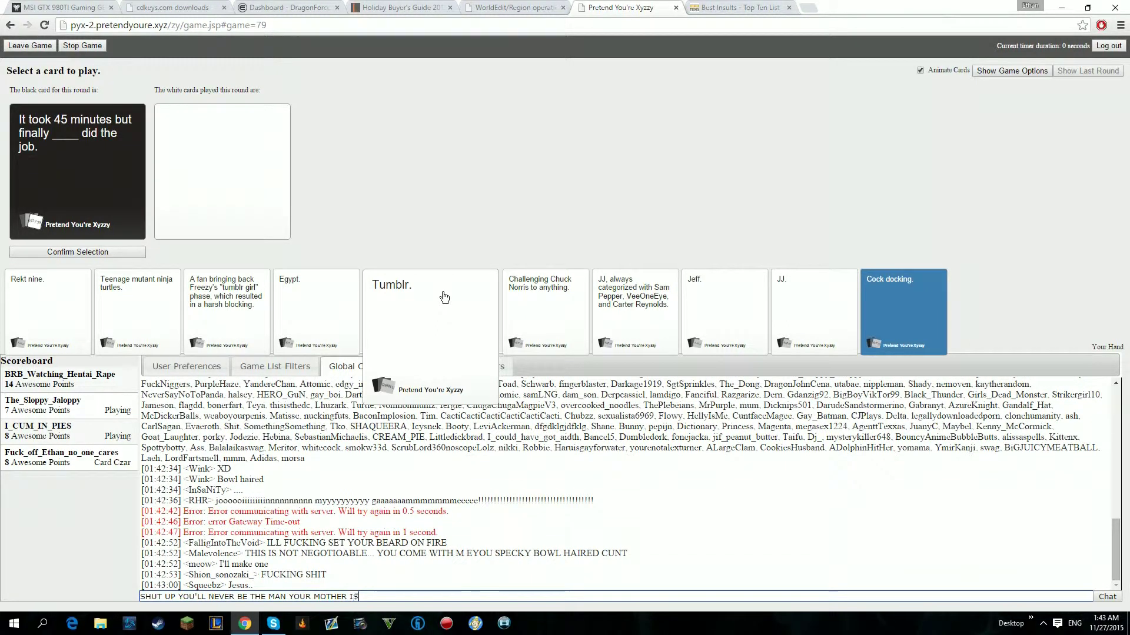
type("!")
type("!!!!!")
- Send an all-caps retort in Global Chat before the idle kick from game 79
key("Return")
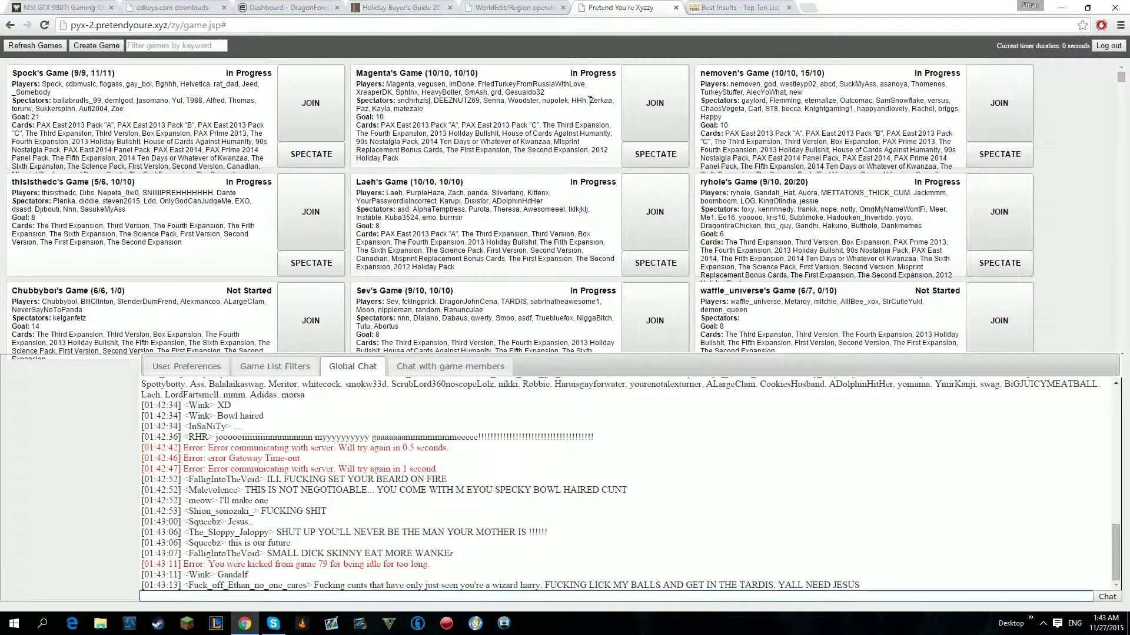
left_click(451, 367)
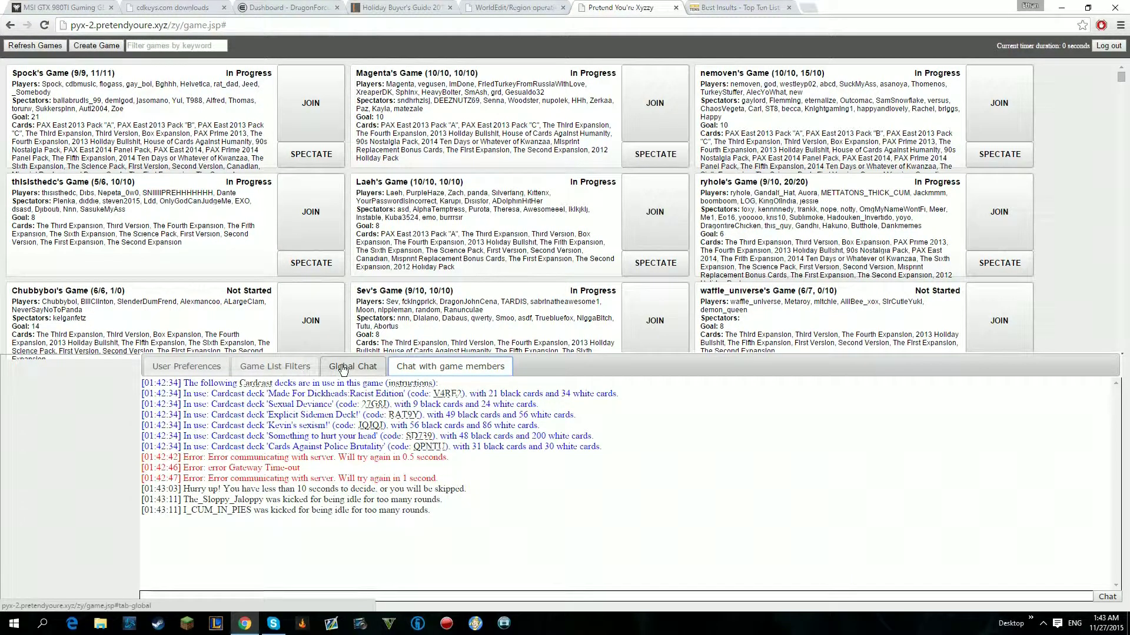
left_click(352, 367)
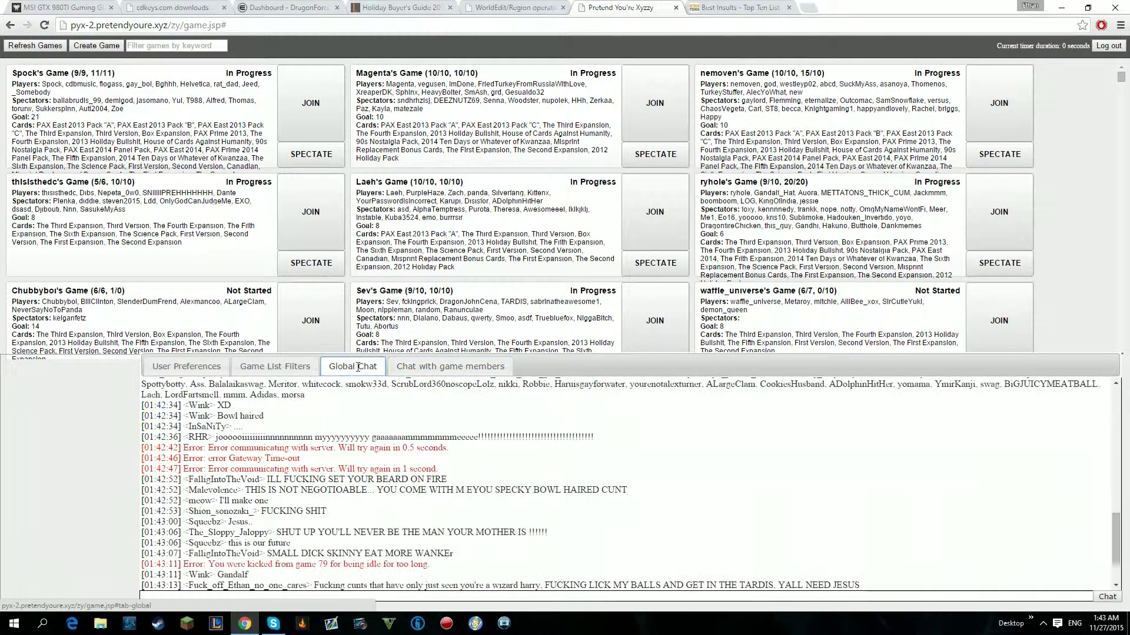